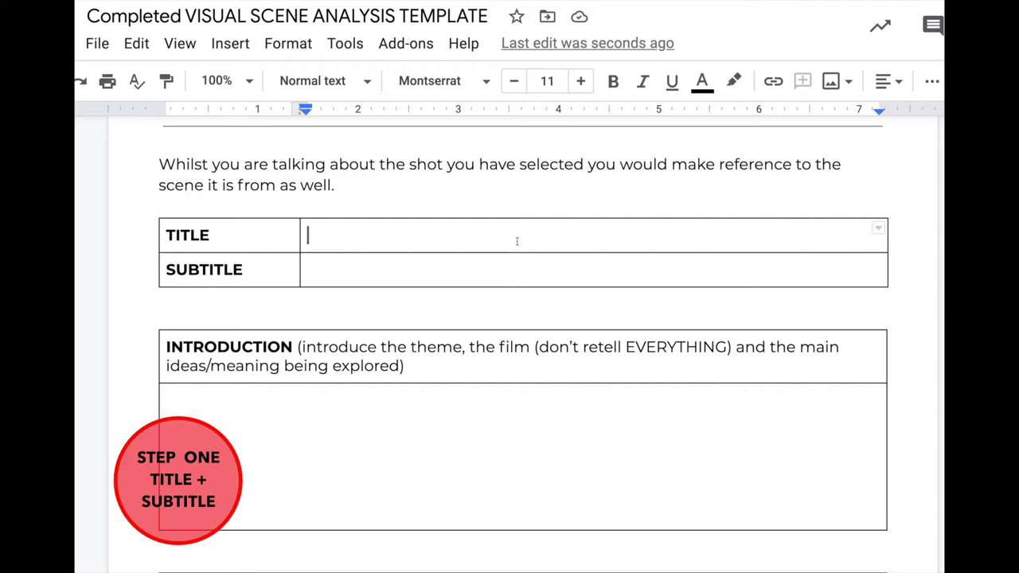
- Enter 'All the worlds a stage' as the title and 'Fame comes at a heavy price' as the subtitle
text(All t)
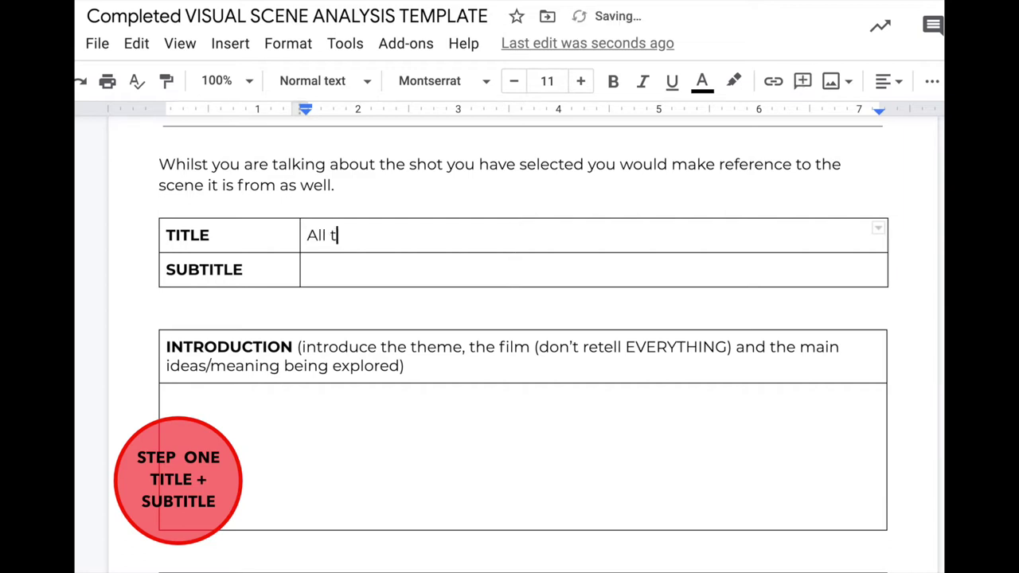
text(he worlds a stage)
scroll(447, 236, down, 1)
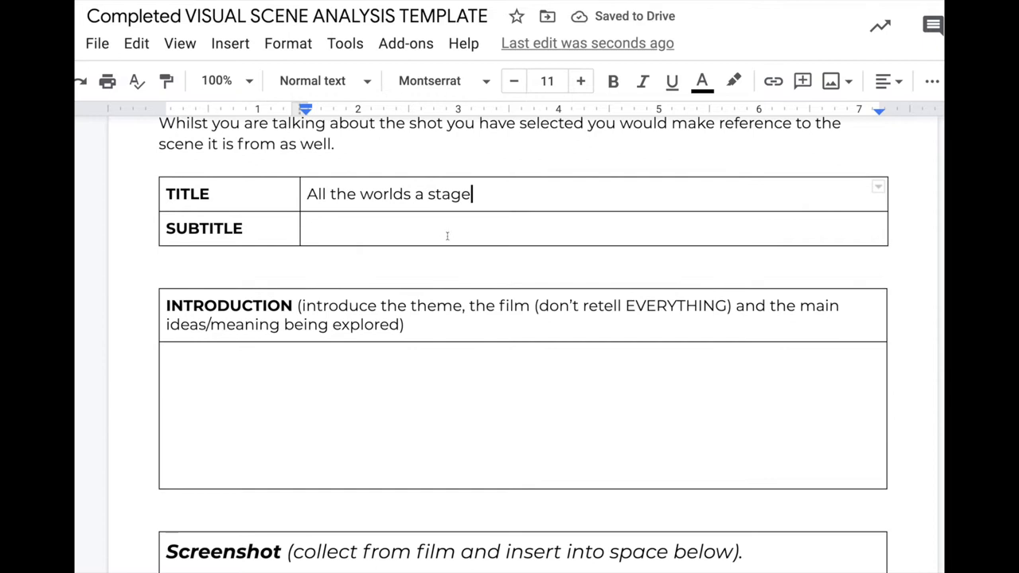
click(447, 236)
text(Fame comes at a heavy price)
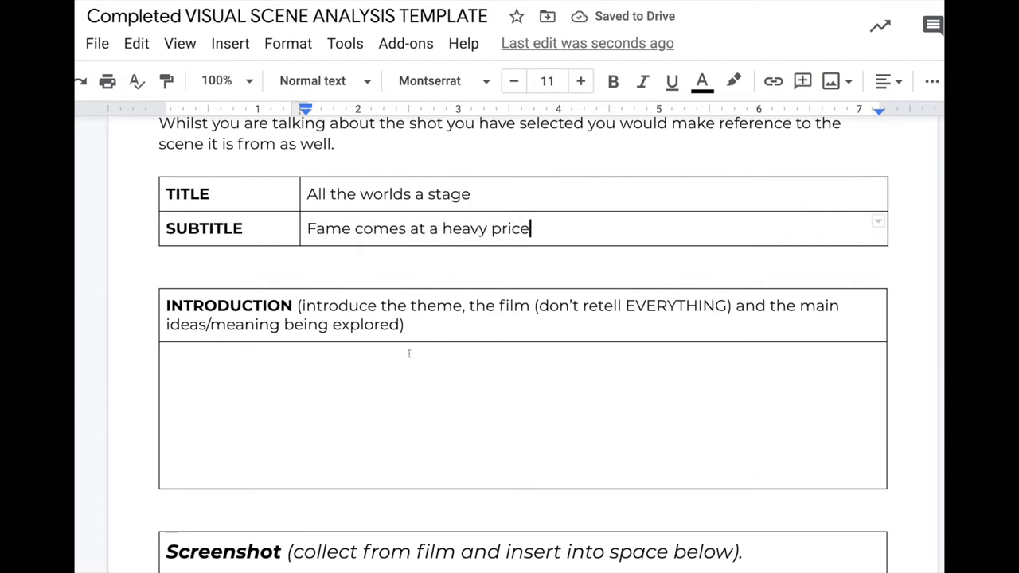
- Start the introduction with 'A Star is Born (2018, Director: Bradley Cooper)'
click(415, 383)
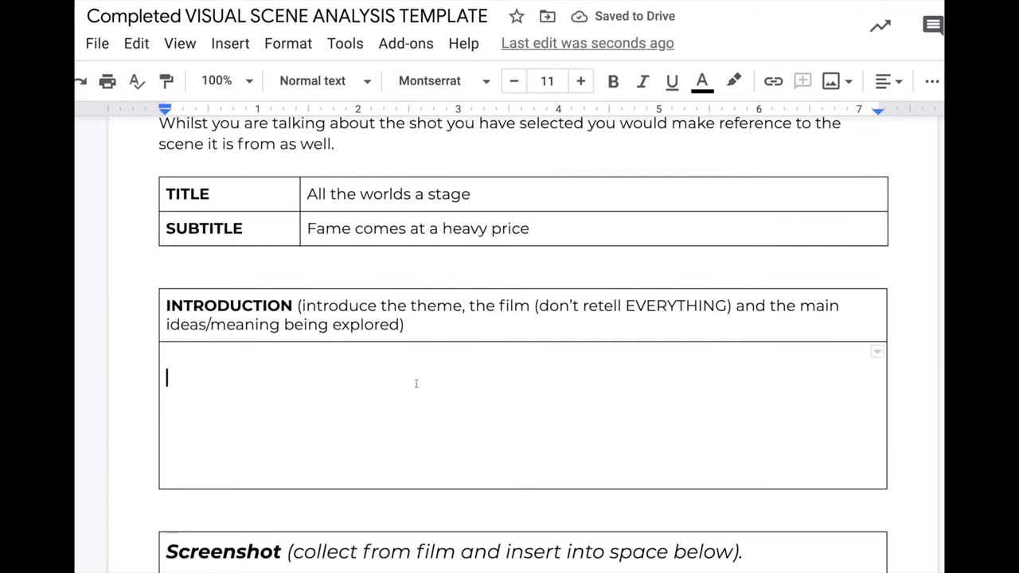
text(A )
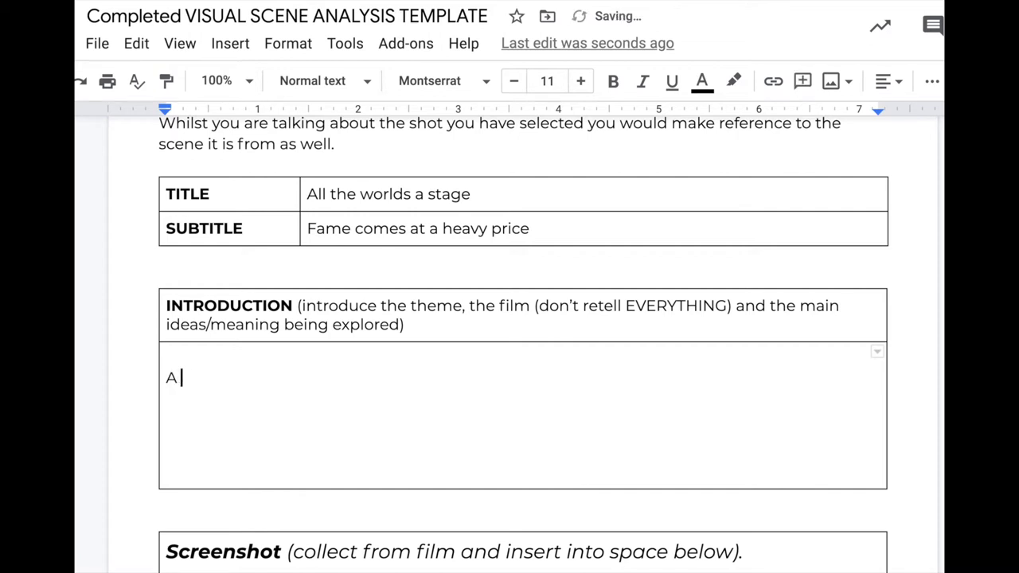
text(r)
key(BackSpace)
key(BackSpace)
key(BackSpace)
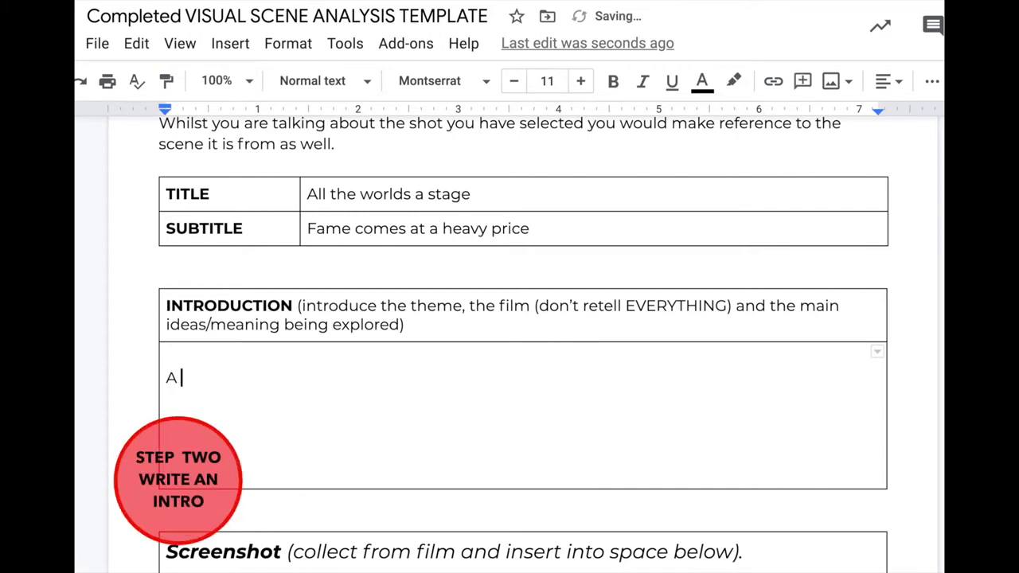
text(is Born (2018, Bradley Cooper)
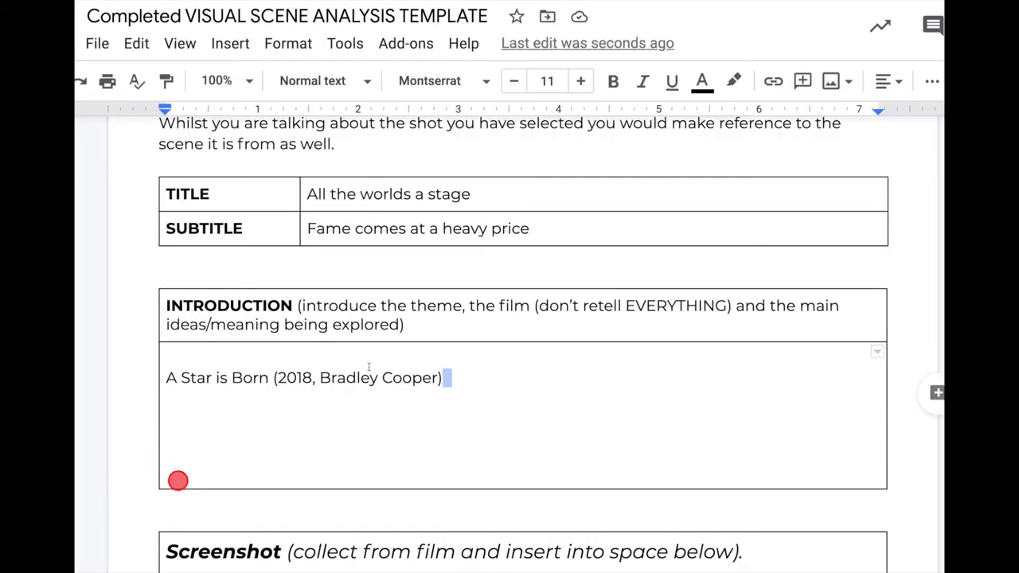
click(320, 377)
text(Di)
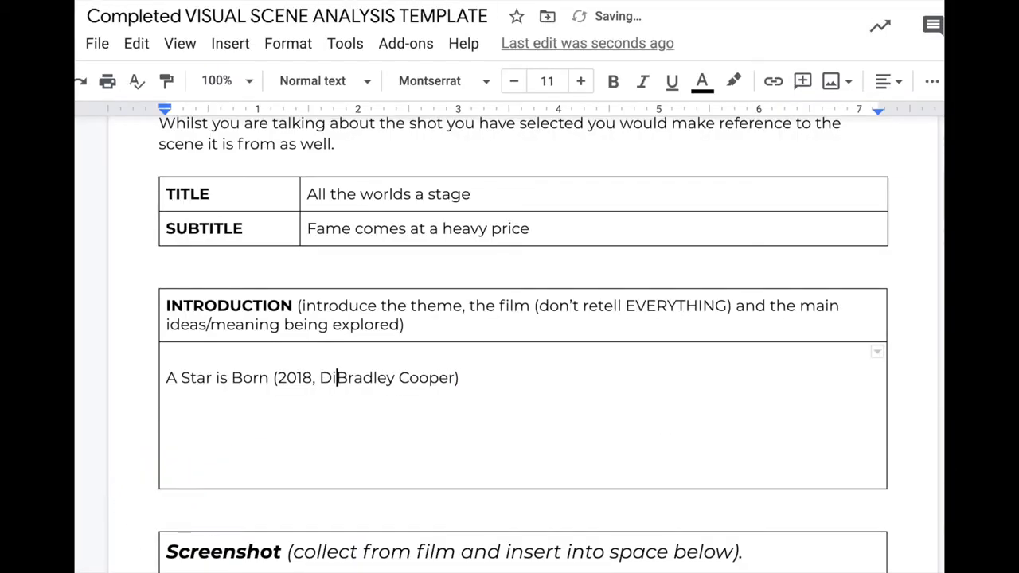
text(rector:)
click(516, 377)
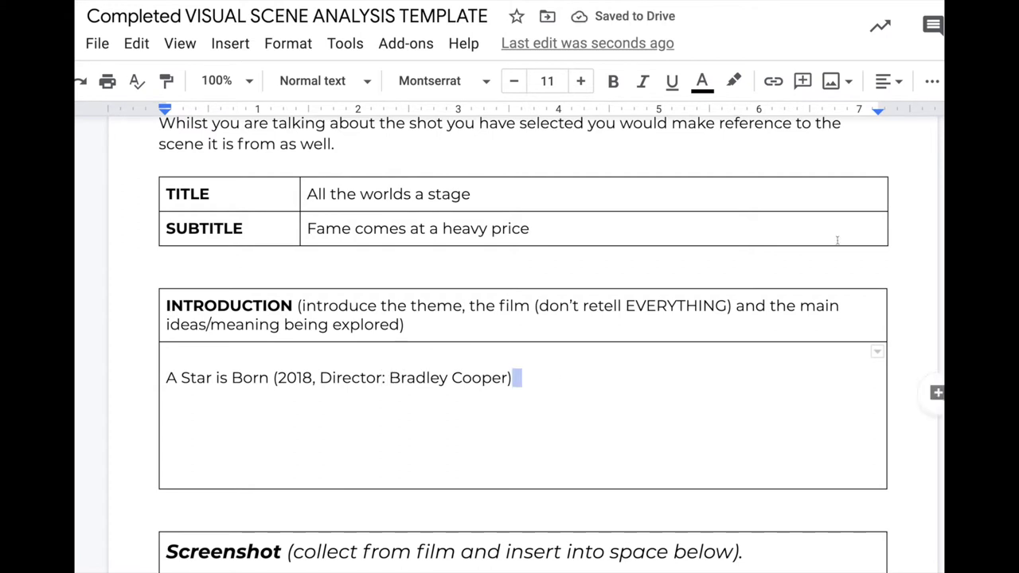
- Describe Ally's rise to fame, her relationship with Jackson Maine, and losing oneself in a relationship
text(is the story of Ally (lady Ga)
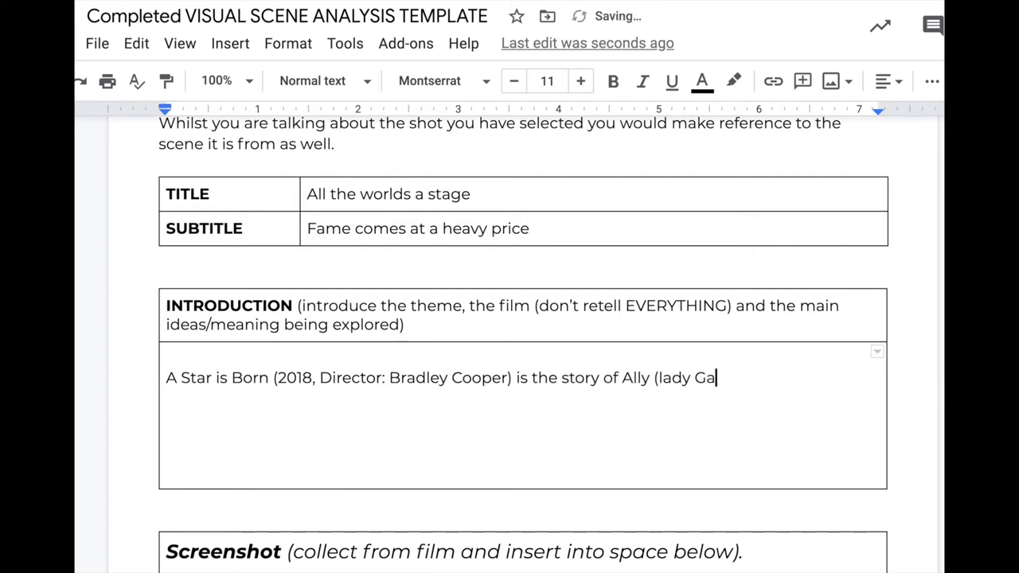
click(663, 377)
key(BackSpace)
text(L)
key(End)
text(rise to fame )
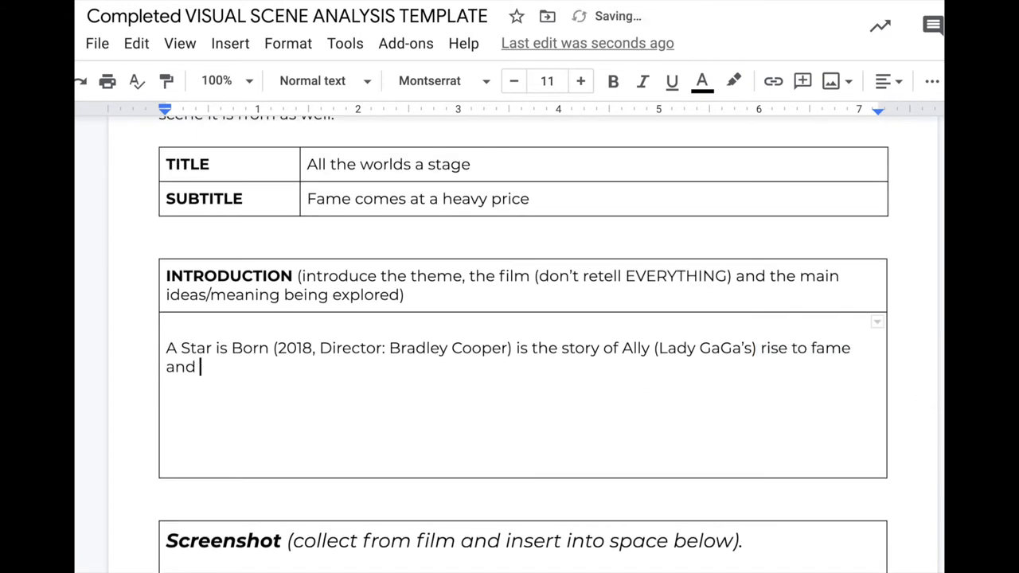
text(and her developing relationship with spiraling celebrity Jackson Maine.  The film e)
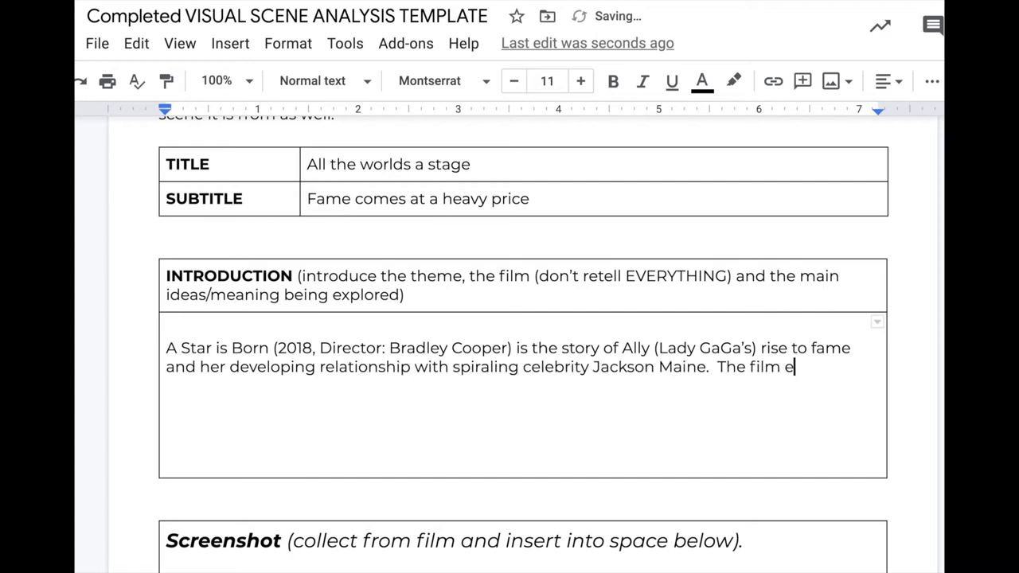
text(xplores mental health, the price of fame, commercialism and love that)
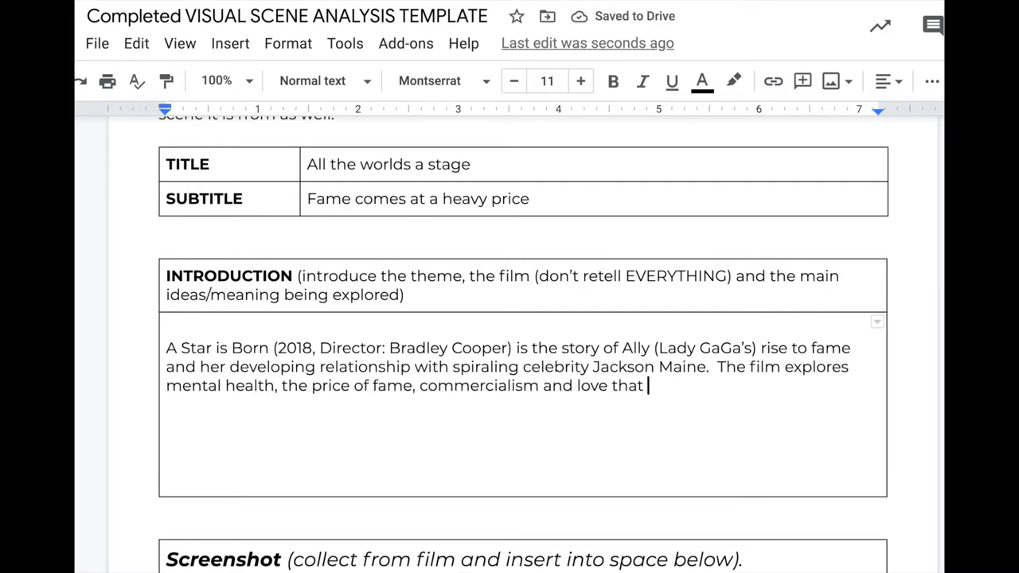
key(ctrl+BackSpace)
key(ctrl+BackSpace)
scroll(836, 255, down, 2)
text(losing oneself in a relationship.)
scroll(836, 255, down, 2)
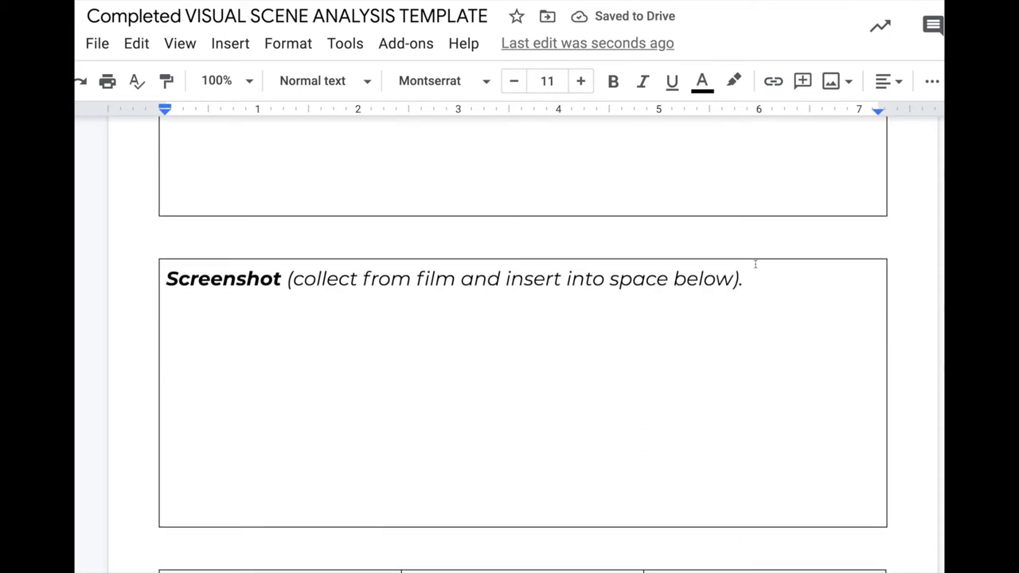
- Pause the Parking Lot Scene at about 1:44 and screenshot the video frame
click(444, 348)
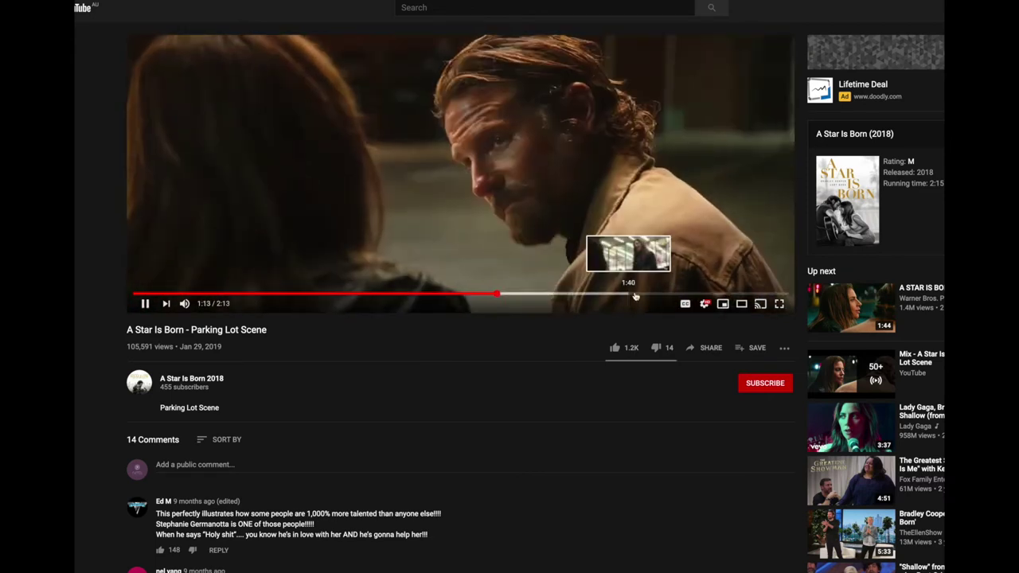
drag(236, 296, 650, 295)
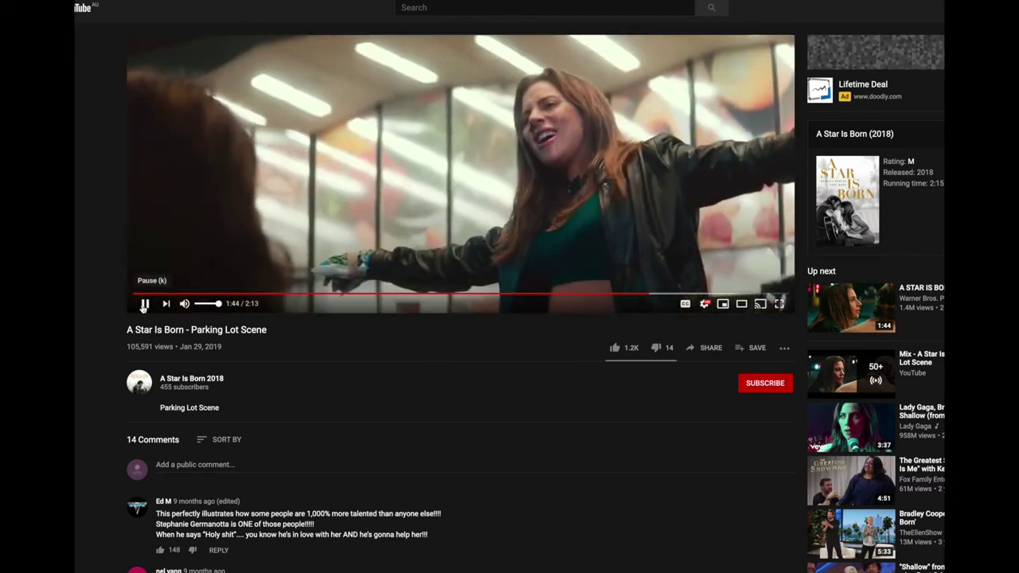
click(144, 303)
key(super+shift+4)
drag(130, 38, 779, 288)
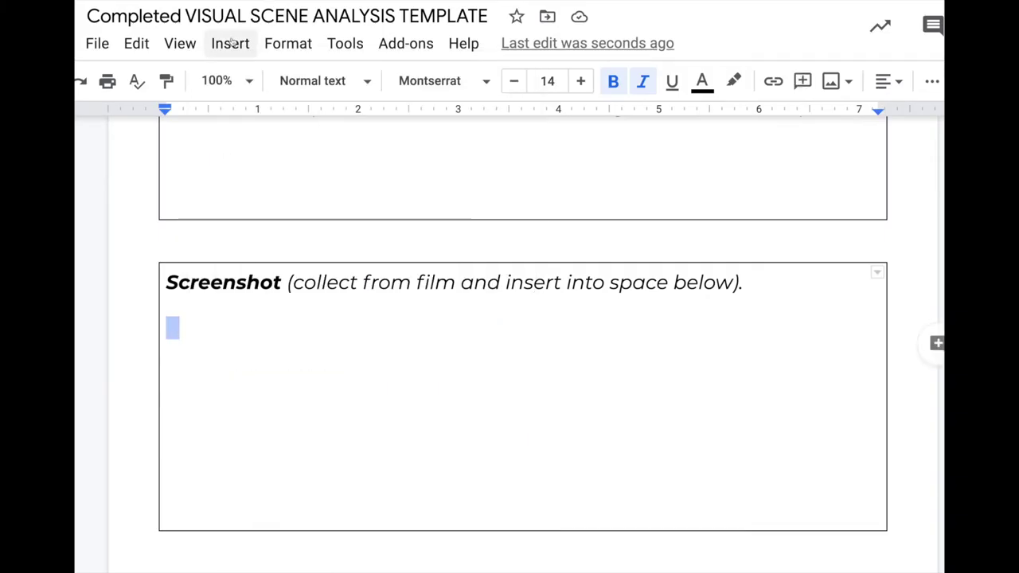
- Upload the captured screenshot into the Screenshot box
click(230, 43)
click(525, 88)
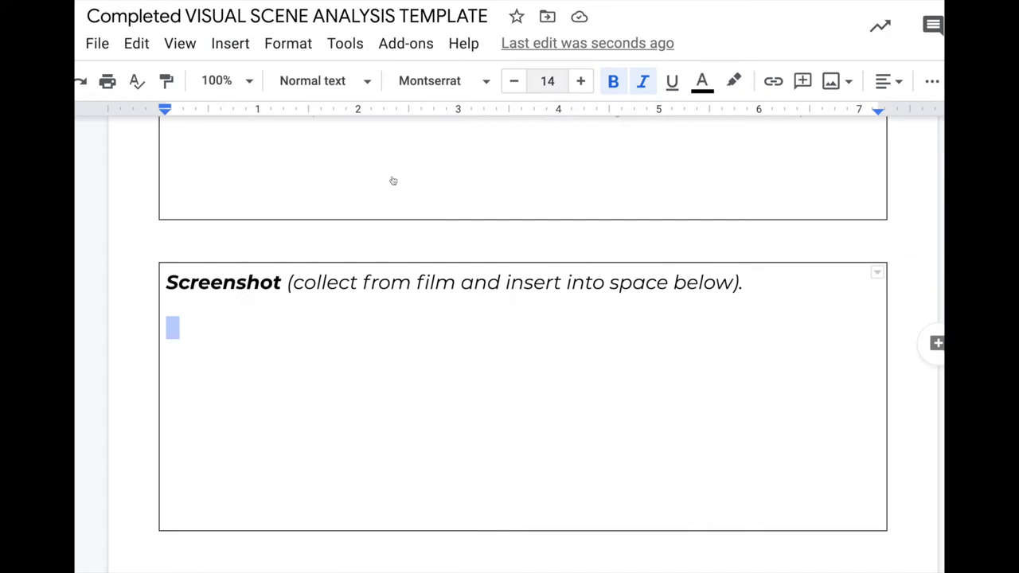
double_click(517, 38)
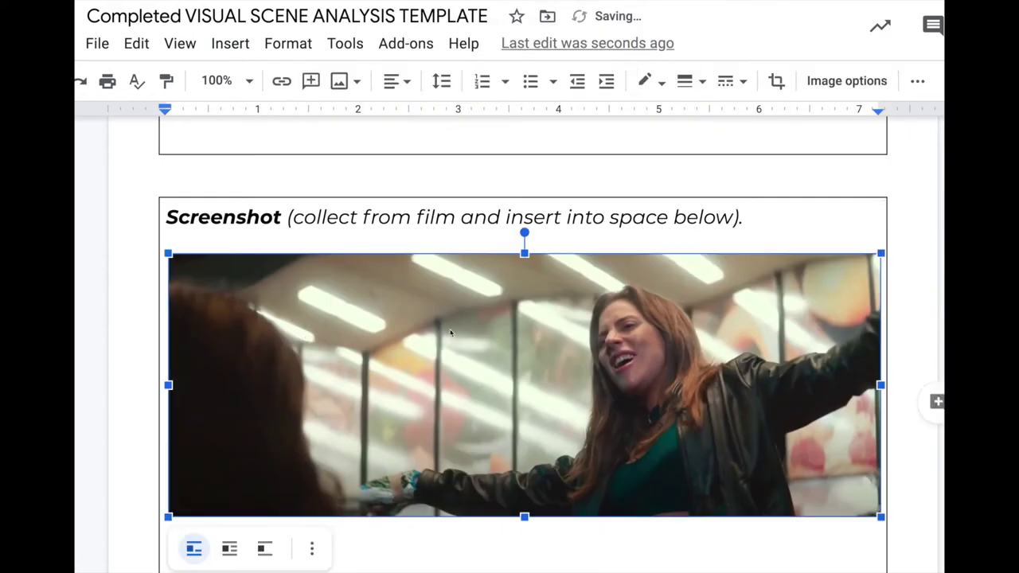
scroll(459, 325, up, 3)
- Delete the bracketed instruction text after 'Screenshot'
scroll(459, 325, down, 2)
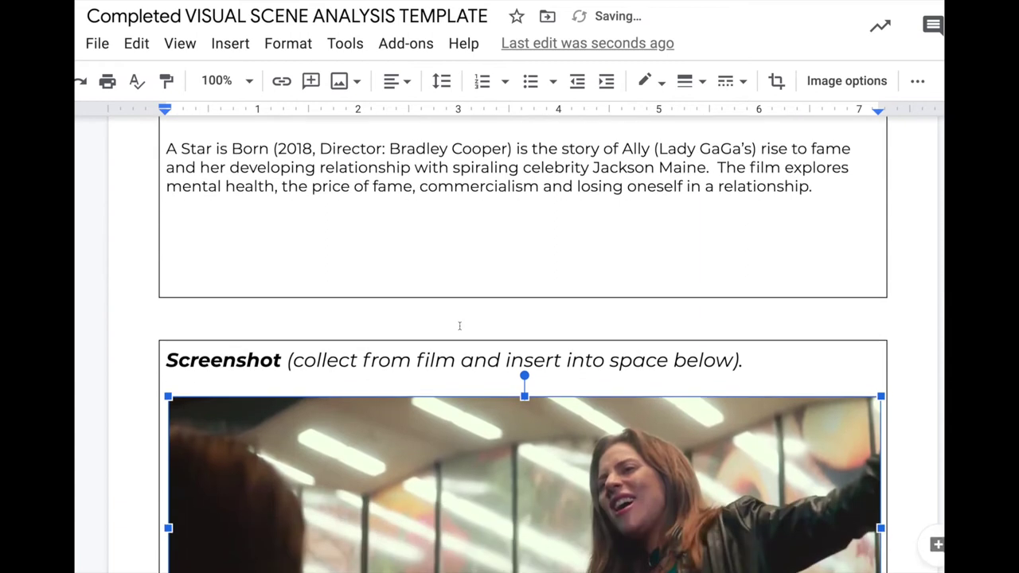
scroll(459, 325, down, 1)
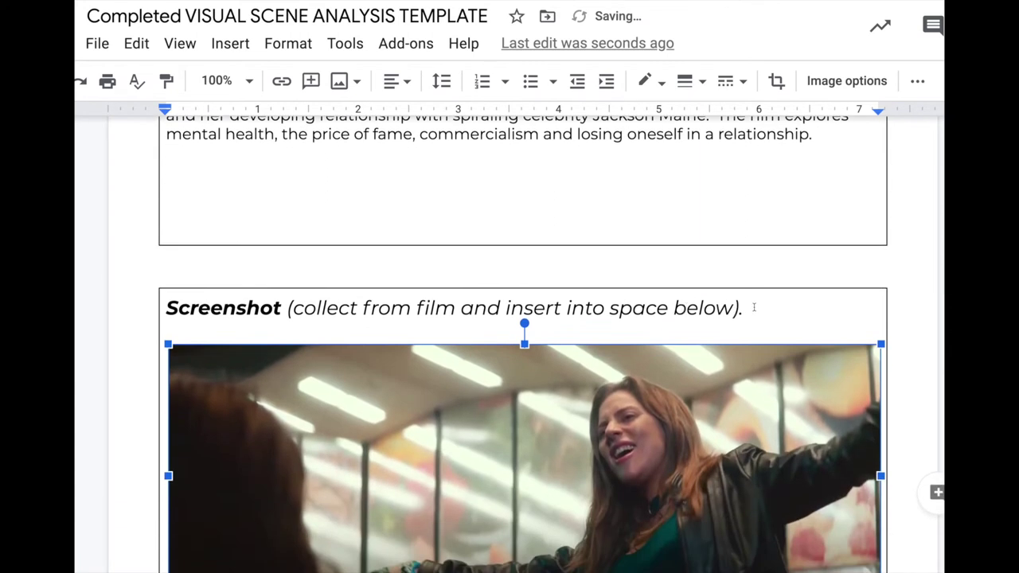
drag(754, 307, 288, 307)
key(BackSpace)
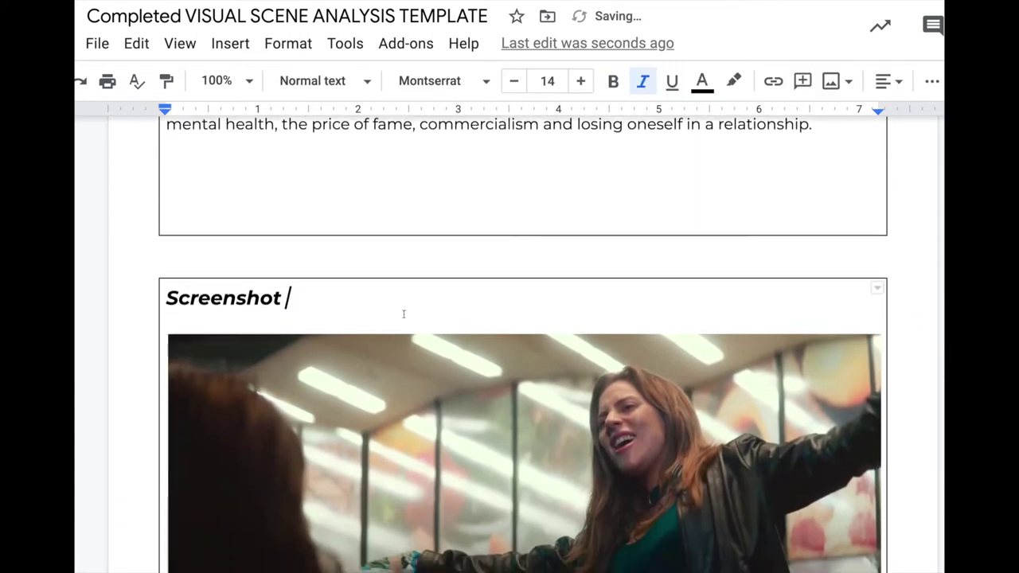
scroll(403, 313, down, 5)
- Select and check the contents of the TIMECODE cell
scroll(417, 325, down, 2)
click(428, 293)
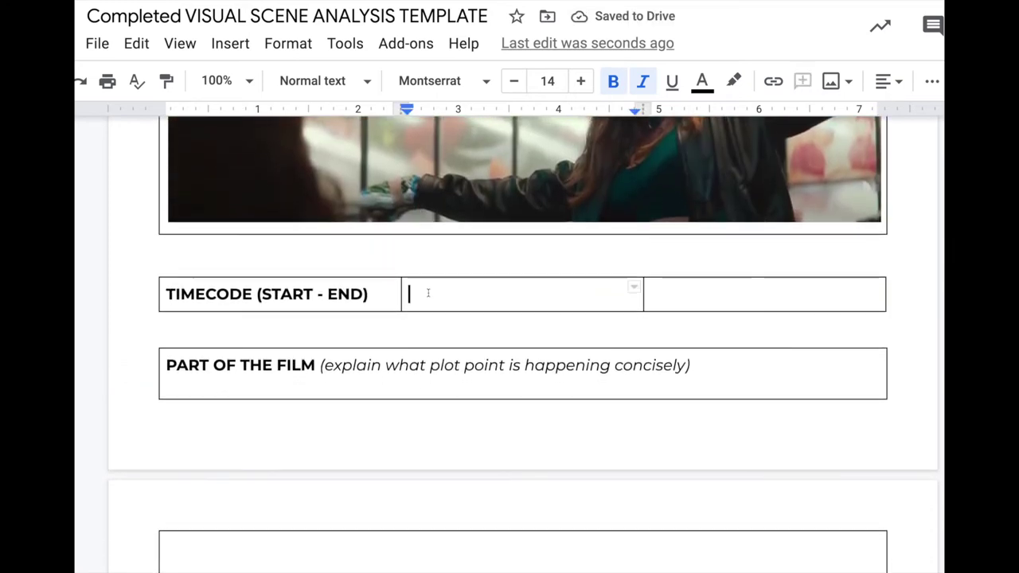
triple_click(428, 293)
click(522, 295)
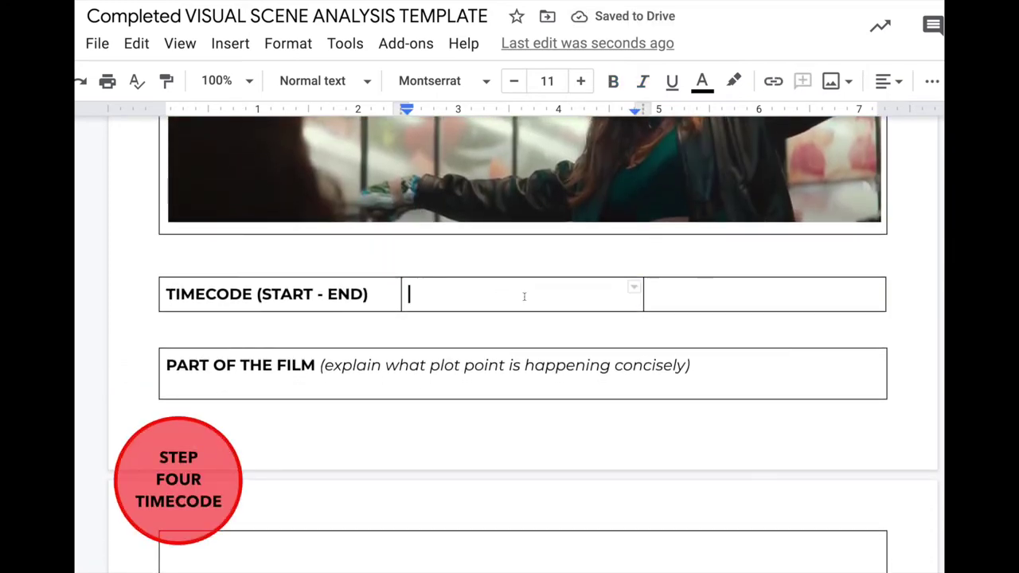
click(606, 278)
scroll(704, 383, down, 1)
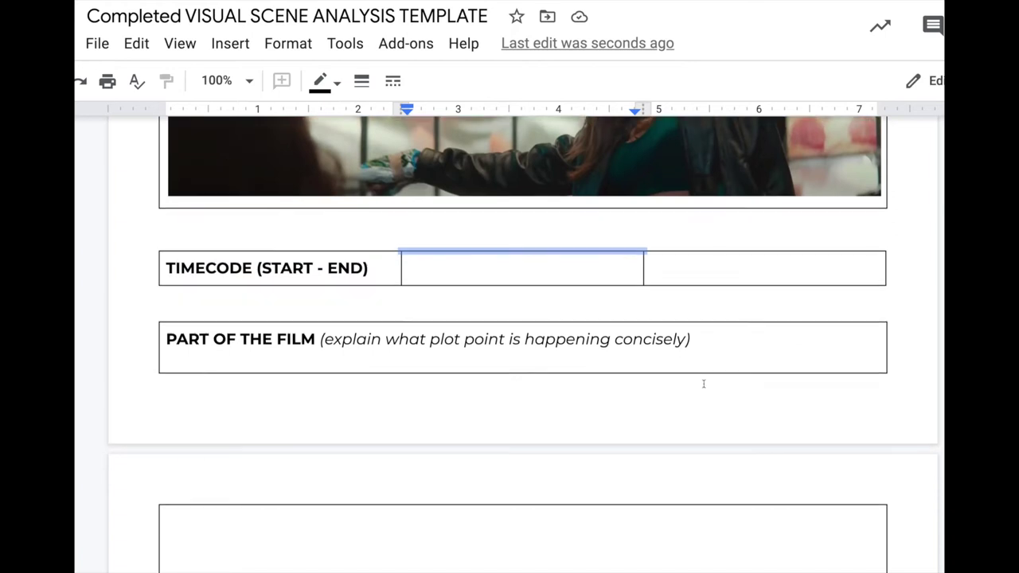
scroll(704, 384, down, 3)
- Write in plain text that the scene happens the night Jackson and Ally meet, noting notoriety
click(339, 385)
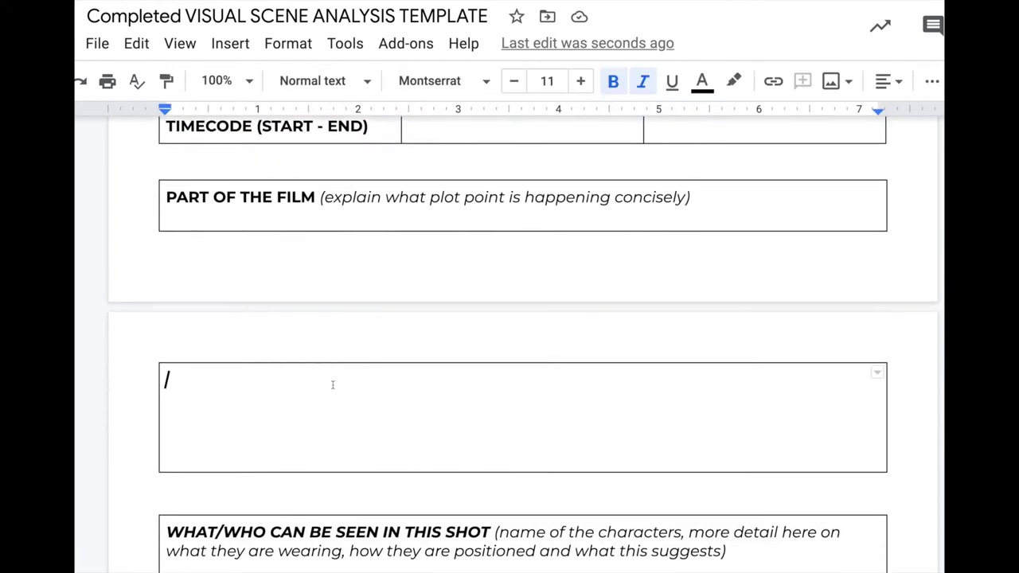
text(Thi)
text(s sc)
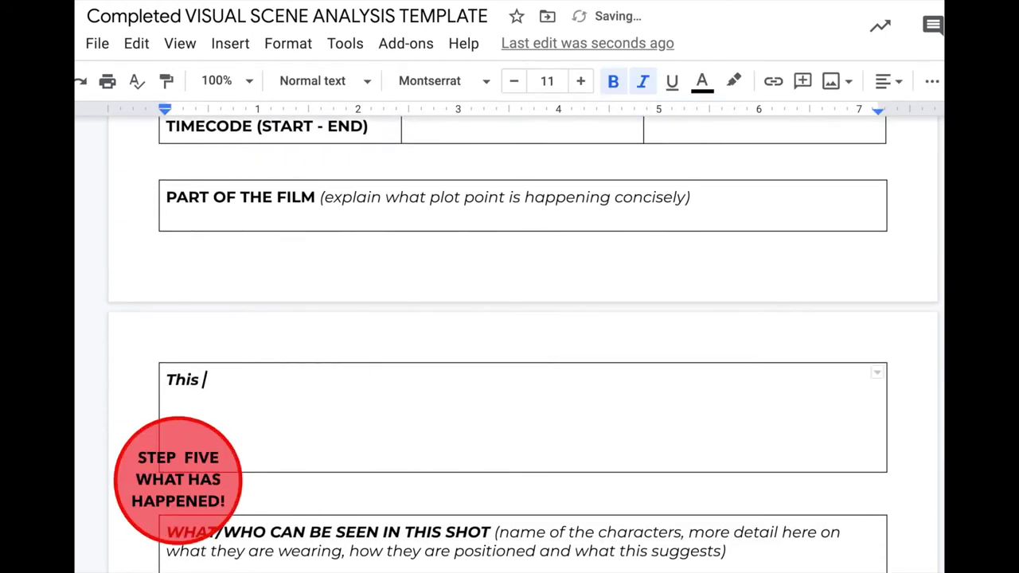
key(shift+Home)
key(ctrl+backslash)
key(End)
text(ene)
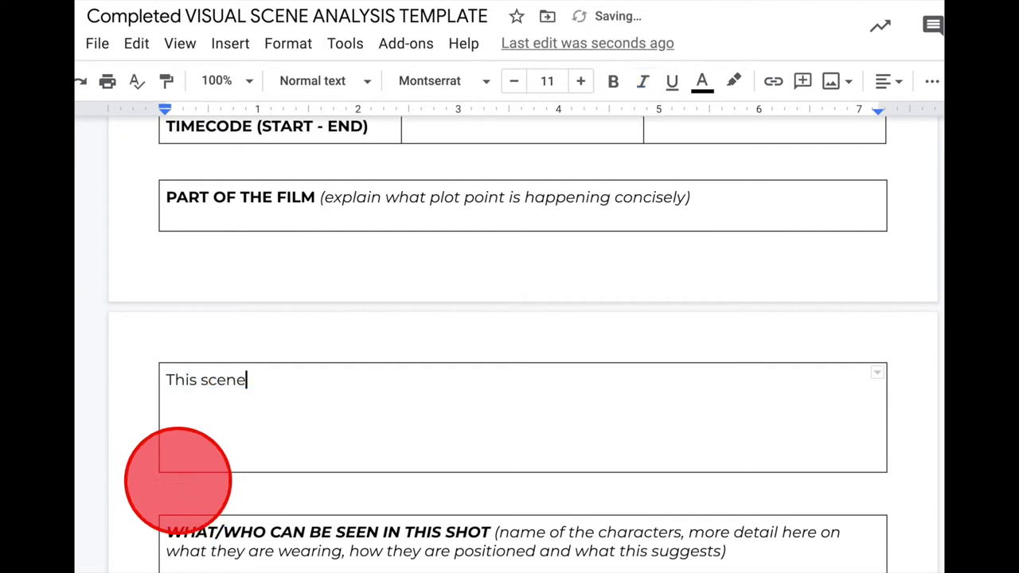
text( happens on the first night Jackson and Ally meet.  Jackson )
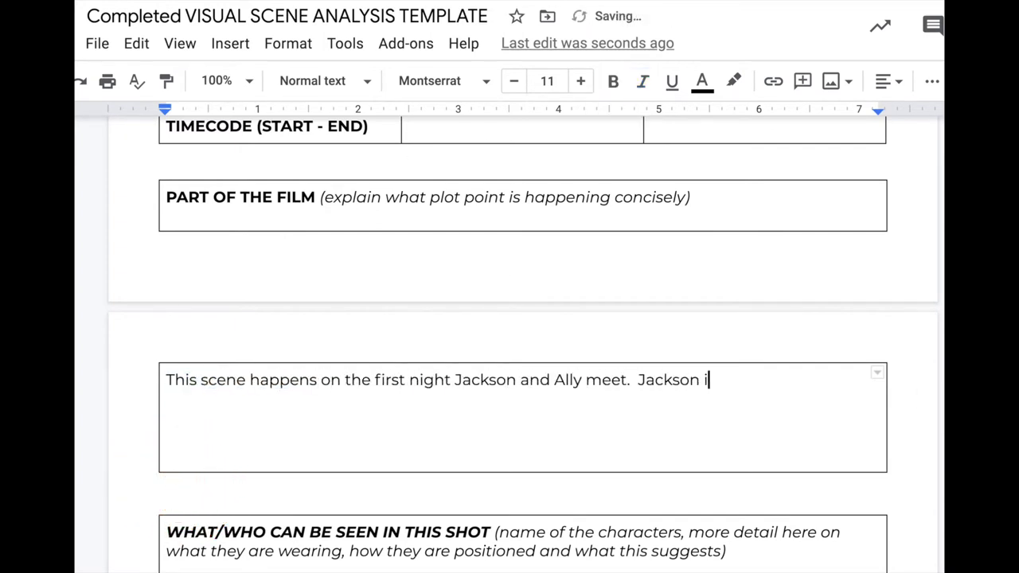
text(is blown away by Ally's talent and you can see an immediate attraction.  However, it is cl)
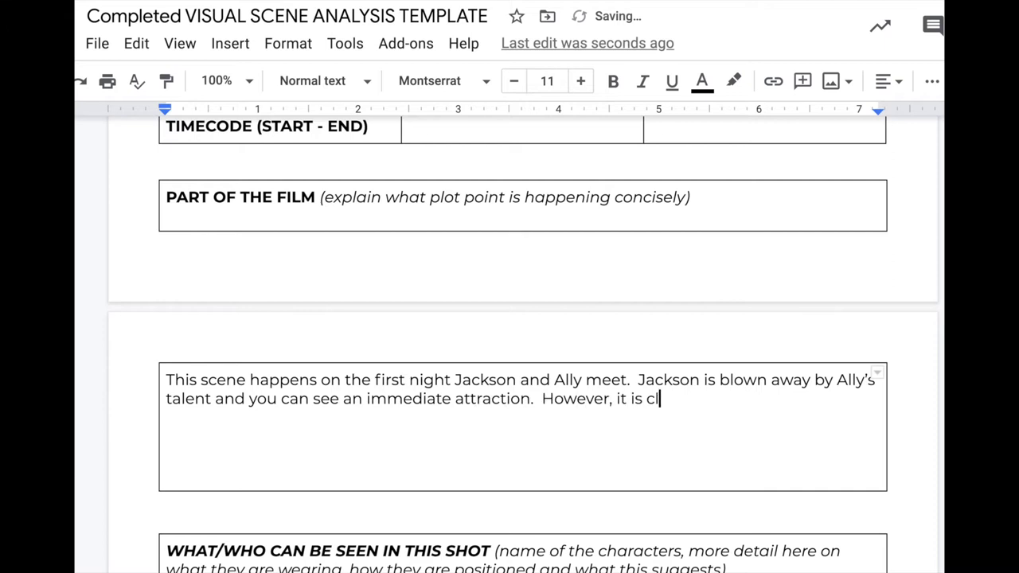
text(ear that Ally, whilst wanting to make music, is not )
text(at this point, willi)
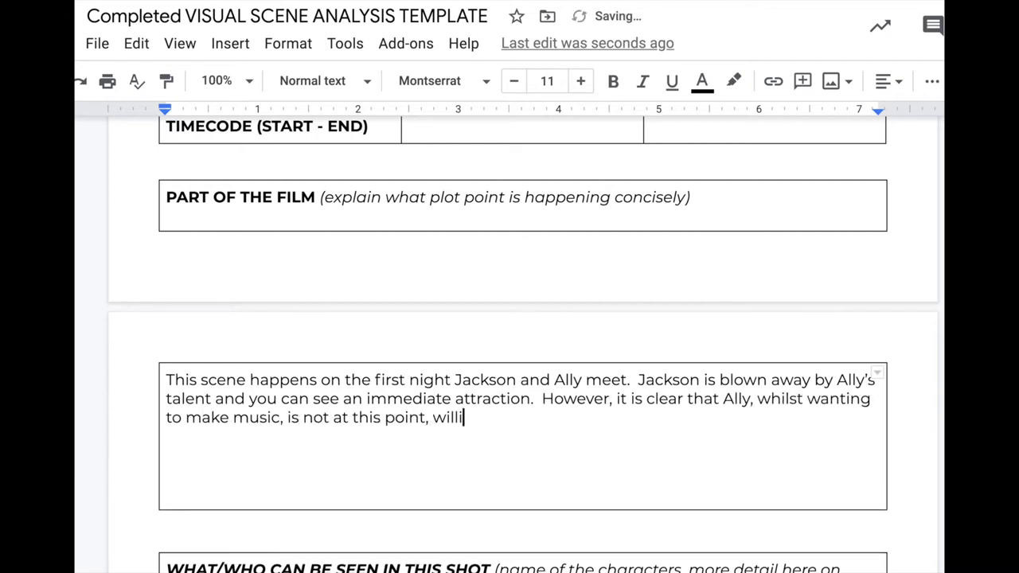
text(ng to m)
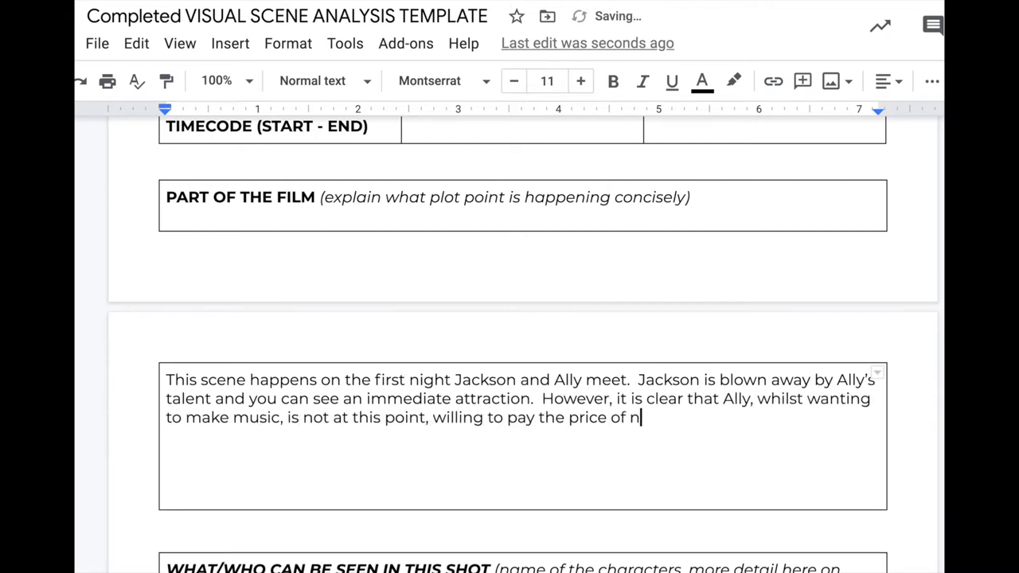
key(BackSpace)
key(BackSpace)
key(BackSpace)
text(oriety)
key(Return)
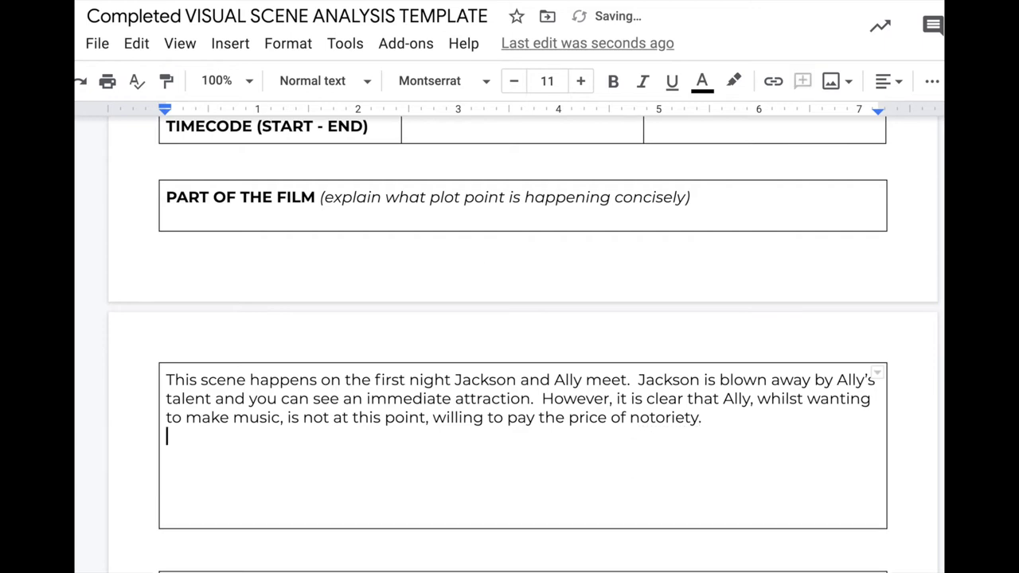
- Add that Jackson is clearly jaded by celebrity, resigned to its cost on his privacy
scroll(353, 290, down, 3)
scroll(353, 290, down, 2)
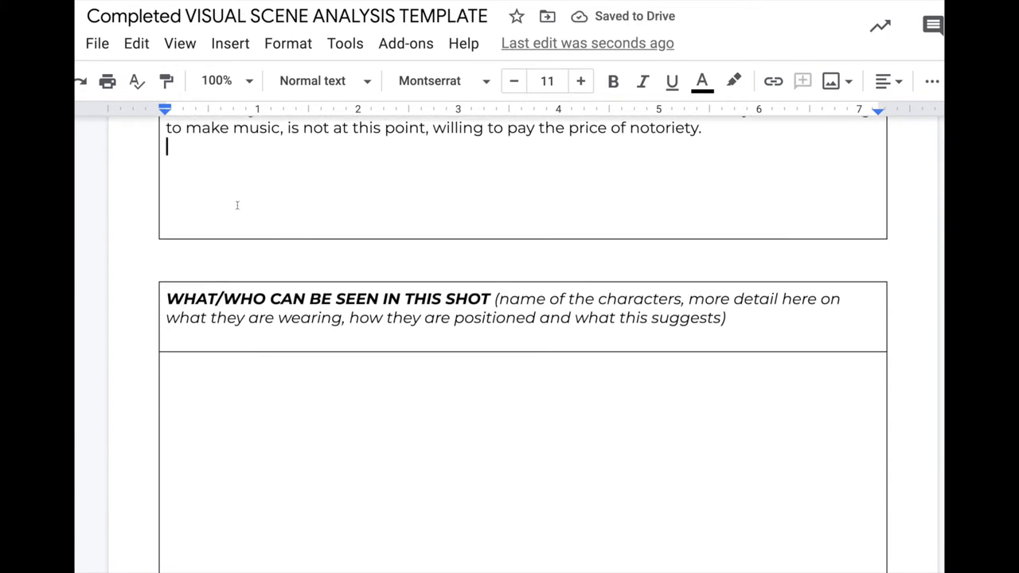
key(Return)
key(Return)
key(Return)
key(ctrl+b)
key(ctrl+i)
key(BackSpace)
key(BackSpace)
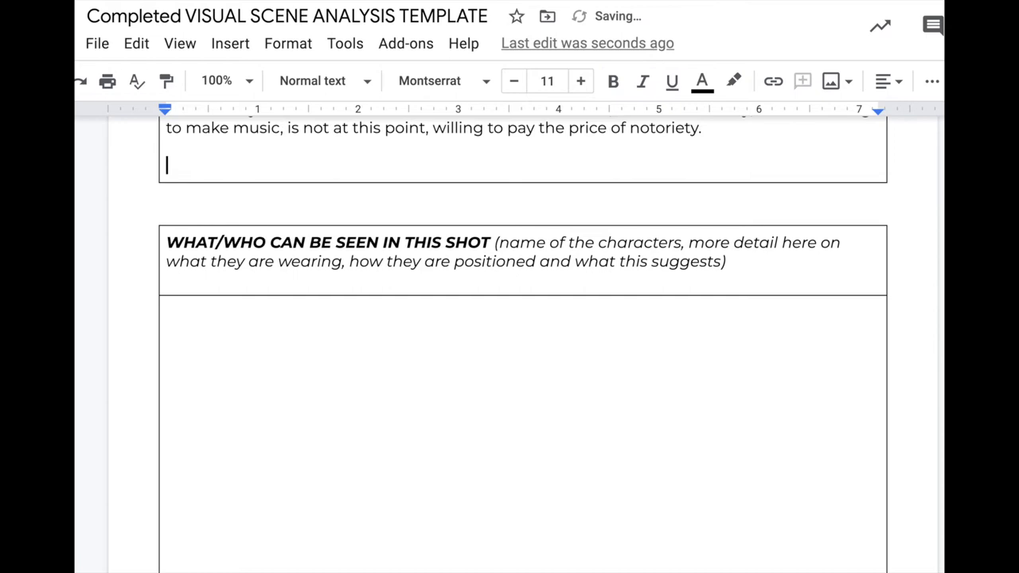
key(BackSpace)
text(Jackson is c)
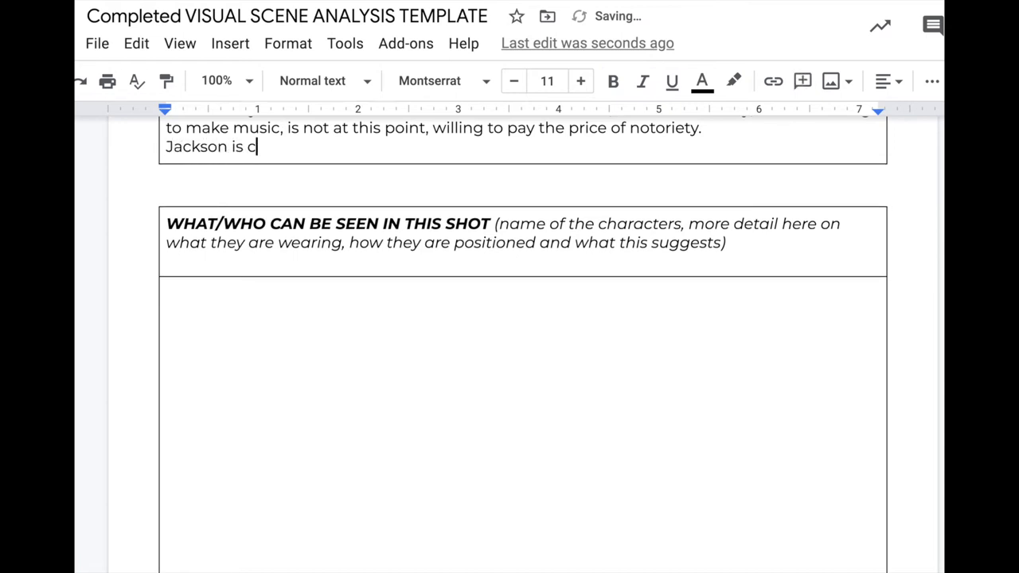
text(learly Jaded and quite)
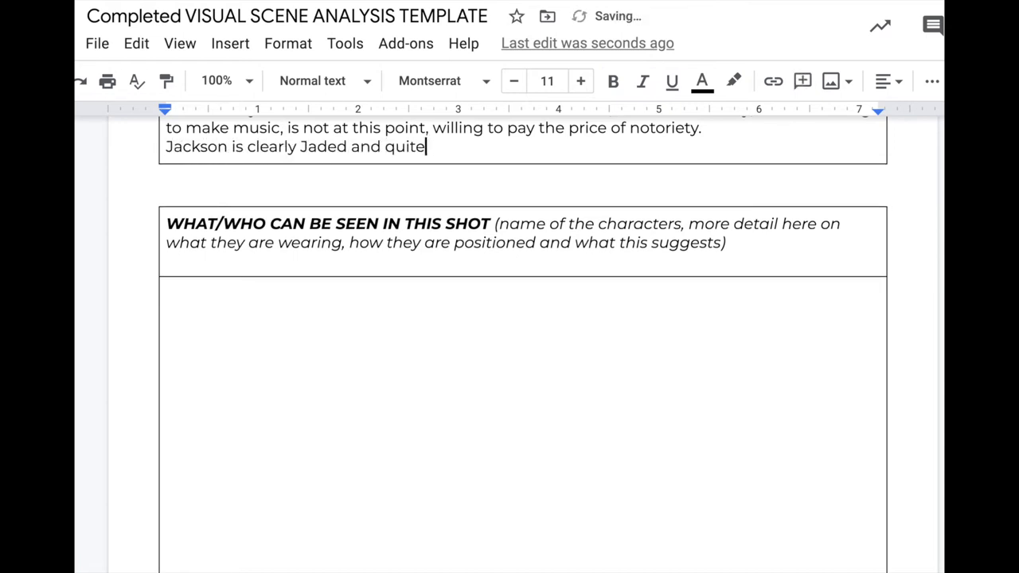
key(BackSpace)
key(BackSpace)
key(BackSpace)
text(by his status as a celebrity, resigned to the cost it takes on his privacy)
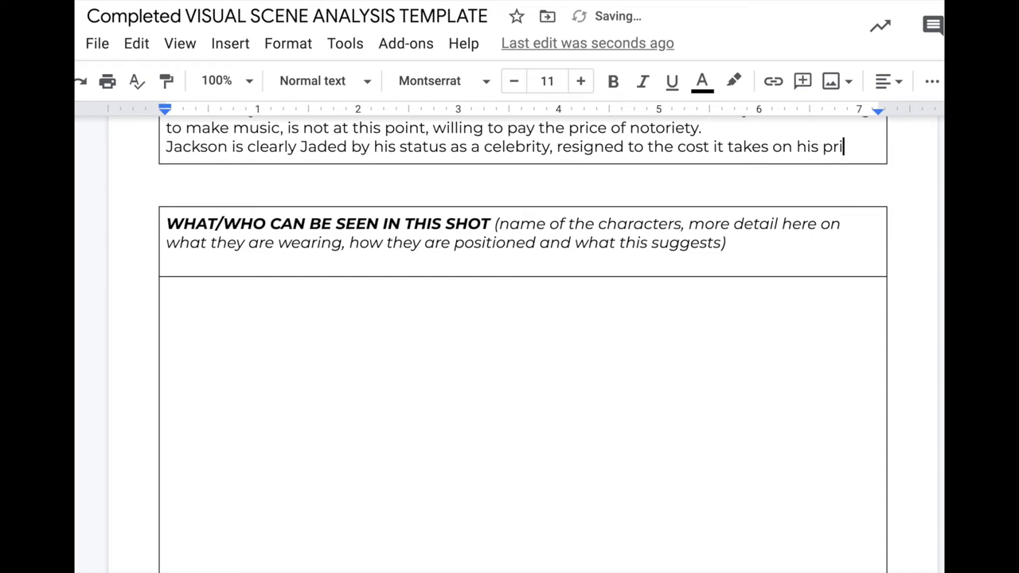
text(.)
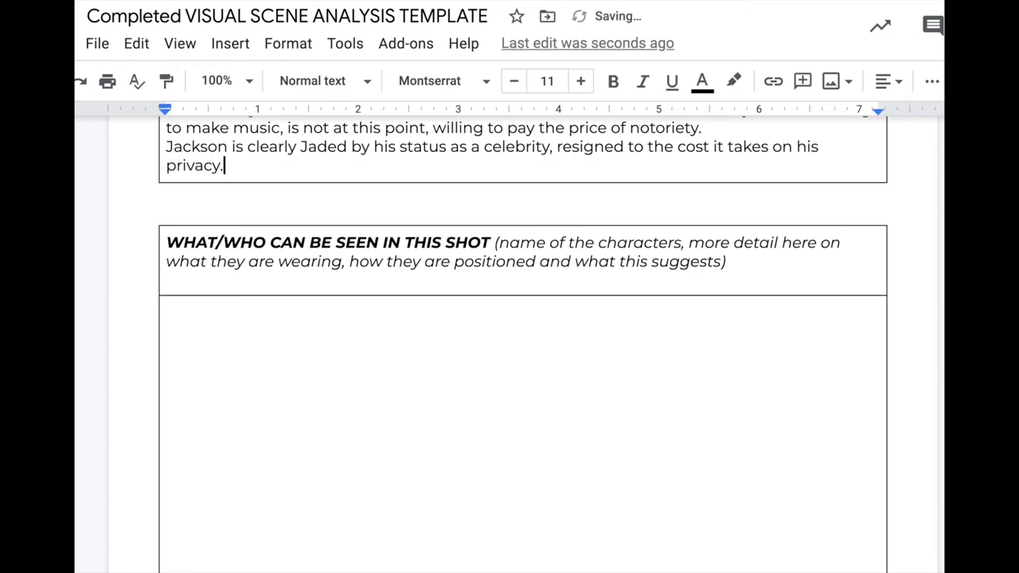
scroll(212, 204, down, 3)
- Enter 'Jackson Maine (Bradley Cooper)' and 'Ally ( Lady Ga Ga)' on separate lines
click(212, 205)
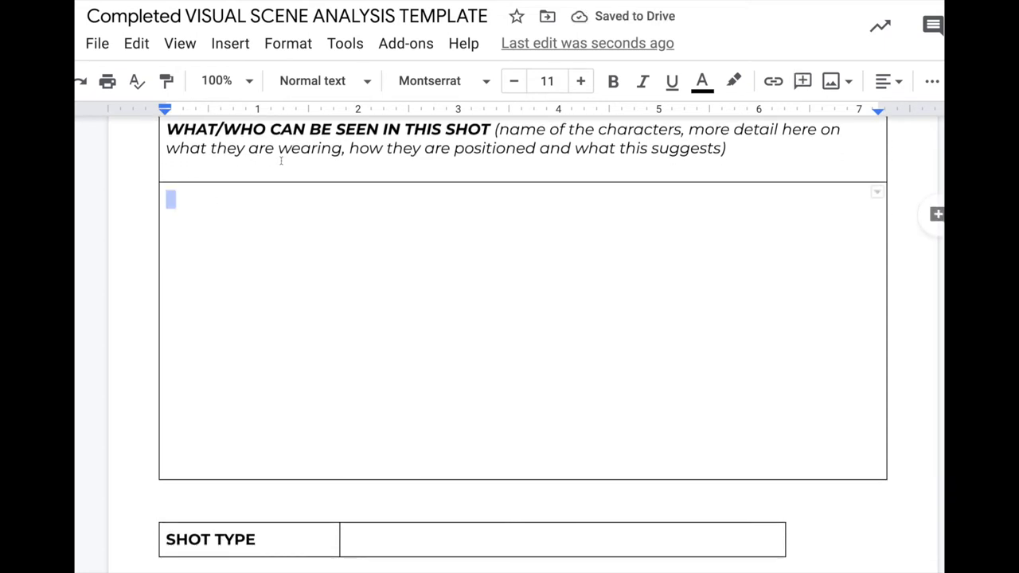
text(Jackson Ma)
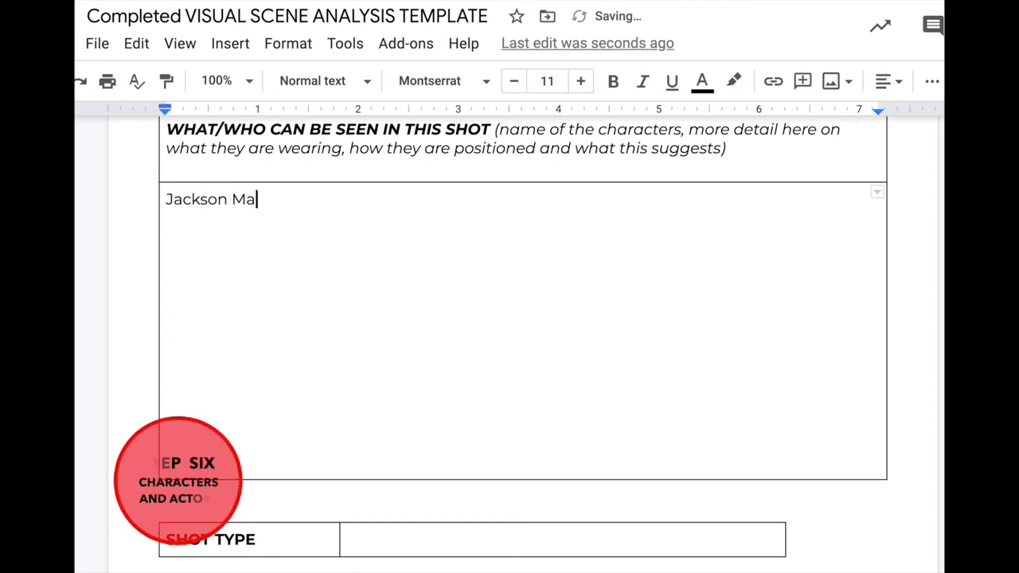
text(ine ()
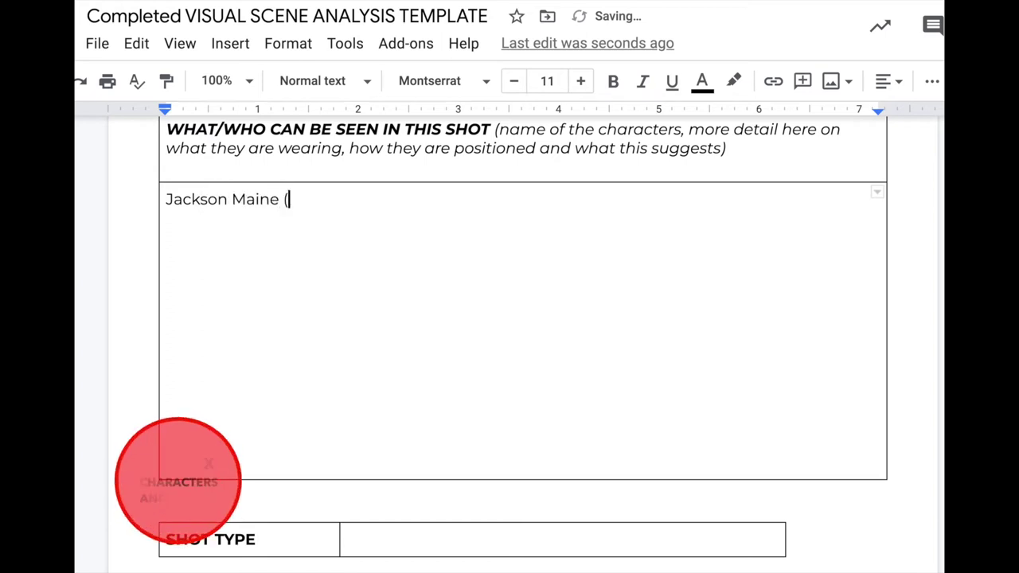
text(Bradley Cooper))
key(Return)
text(Ally ( Lady Ga Ga))
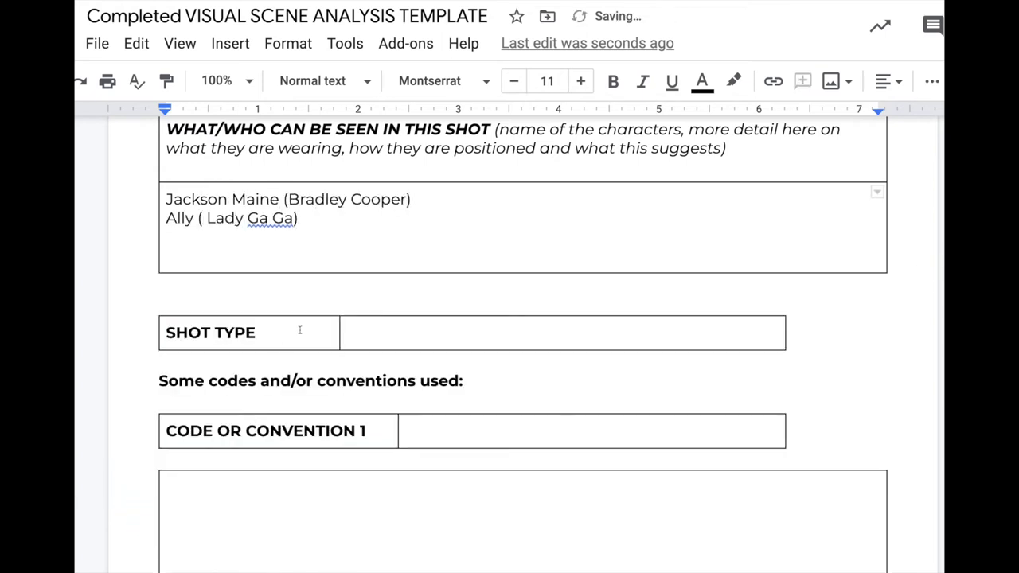
click(384, 326)
- Describe the low-angle MS of Ally with arms outstretched, correcting 'clebrity' to 'celebrity'
text(The)
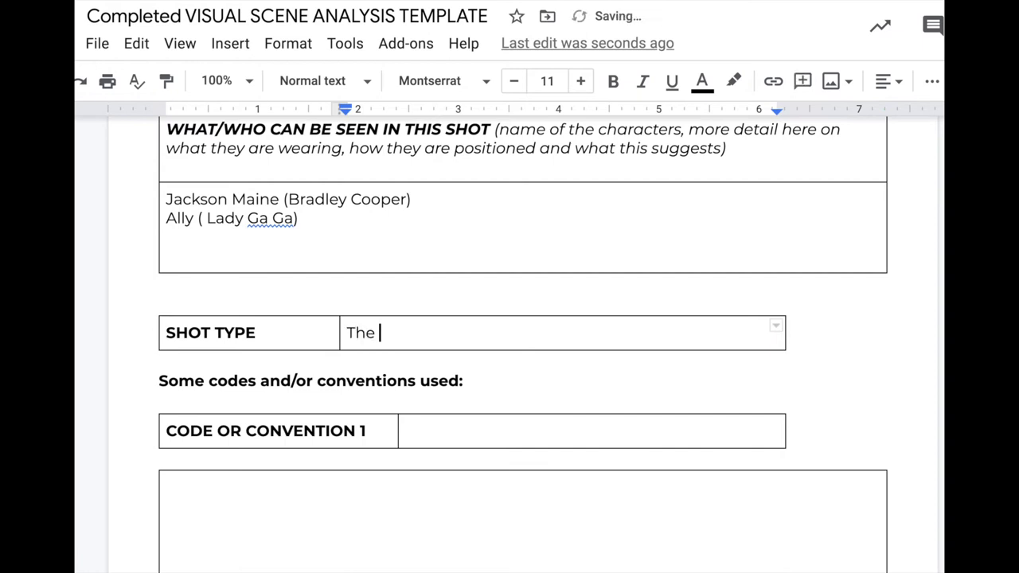
key(BackSpace)
key(BackSpace)
key(BackSpace)
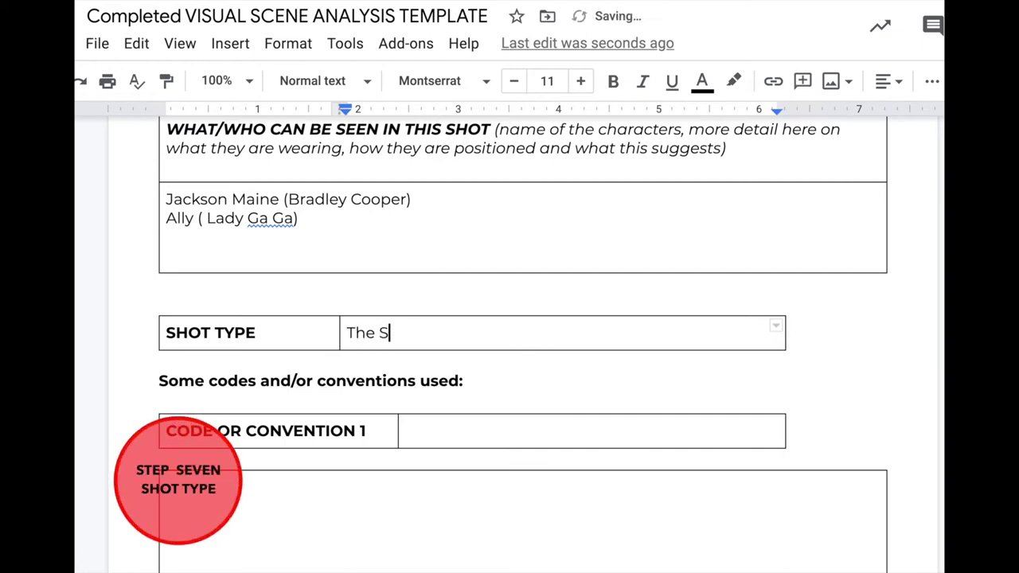
text(creen Grab)
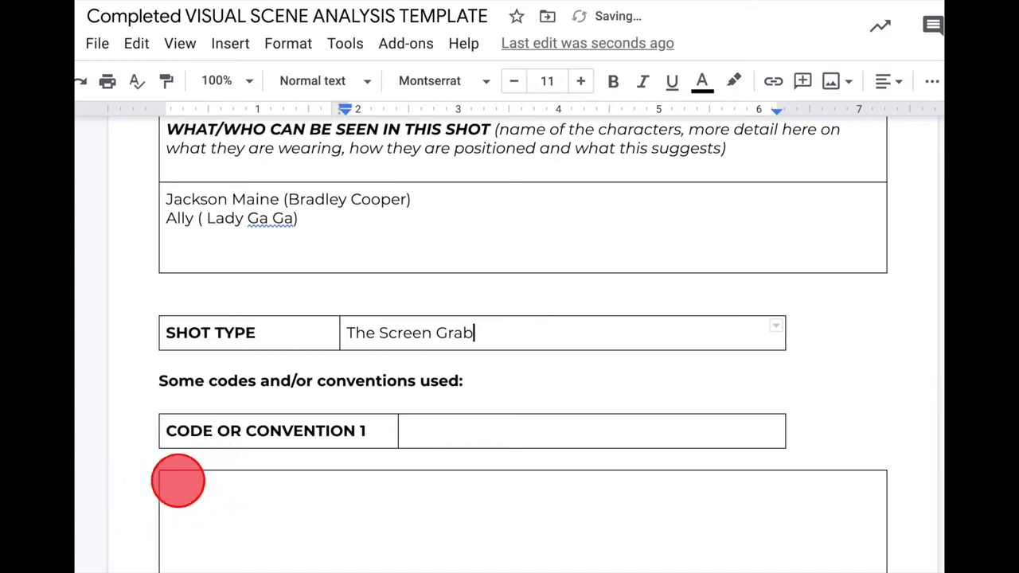
text( is )
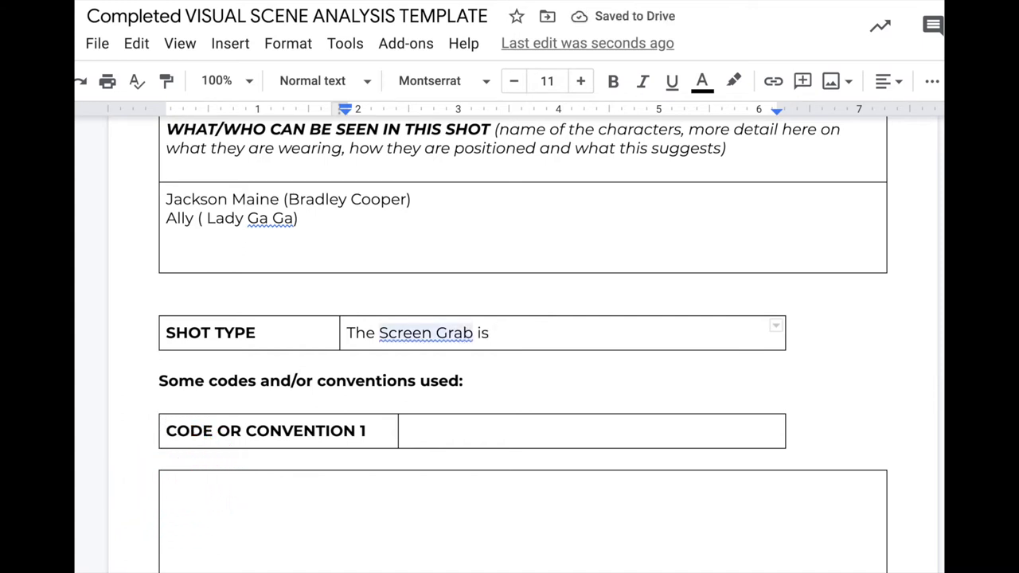
text(MS of Ally, Arm)
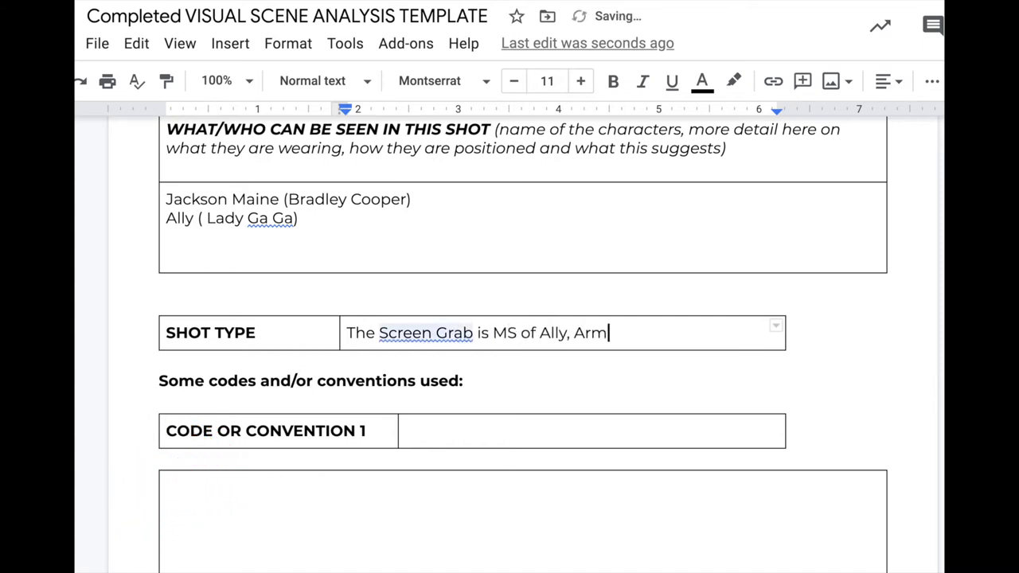
text(s outstretched.  The camera is p)
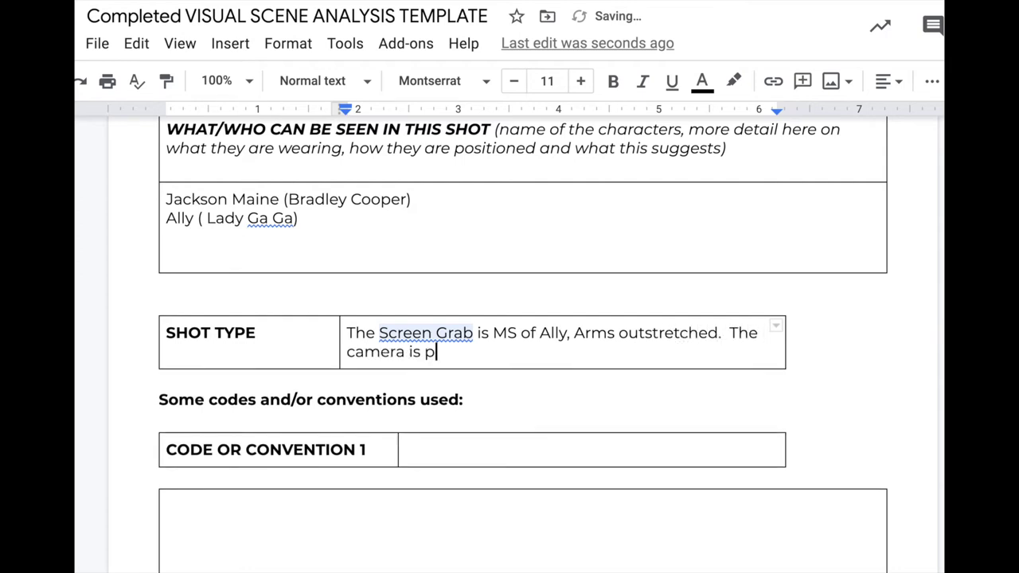
text(ositioned at a low angel which makes her look powerful (clebrity)
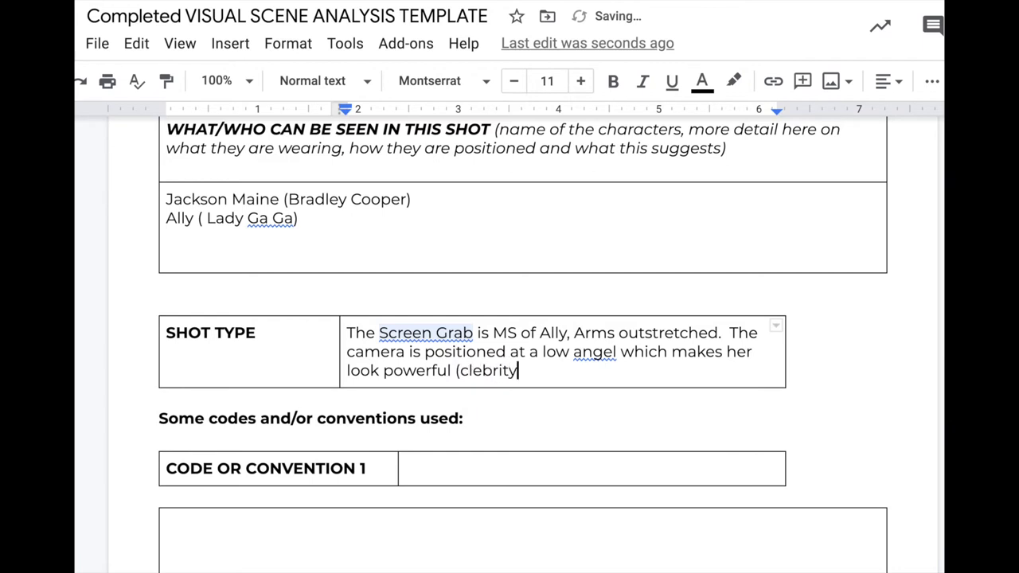
text( (celebrity ideology))
key(Return)
right_click(487, 370)
click(539, 146)
- Add that other shots show developing intimacy and a high-angle shot of Jackson as her fan
scroll(447, 316, down, 1)
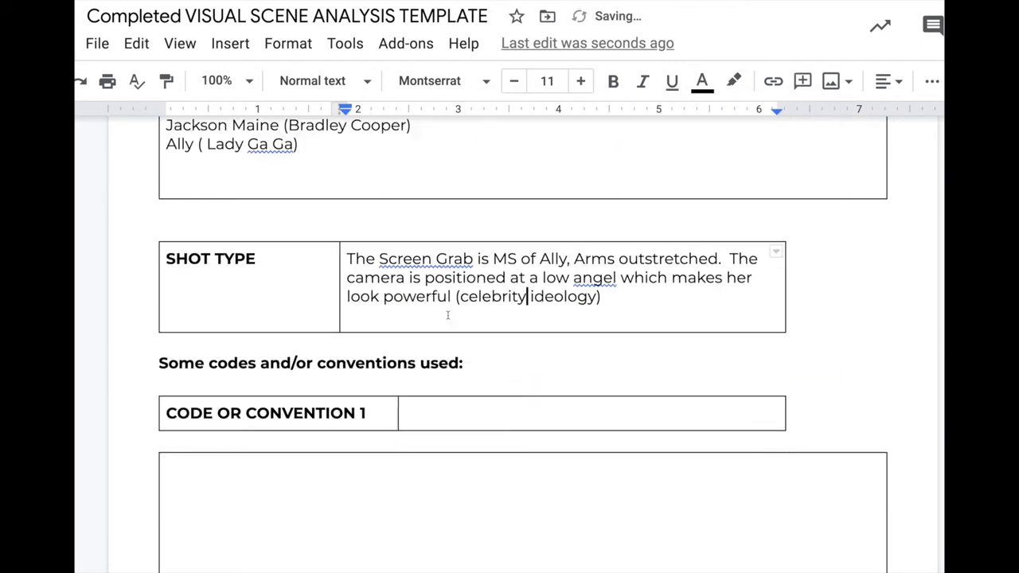
click(447, 315)
scroll(447, 315, down, 1)
text(The other shots in the scene a)
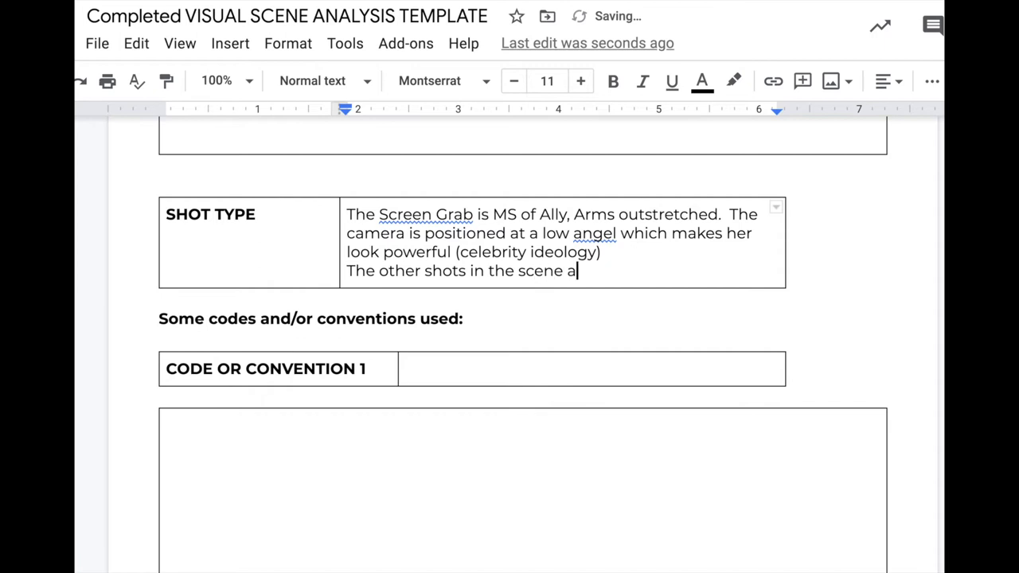
text(to show infa)
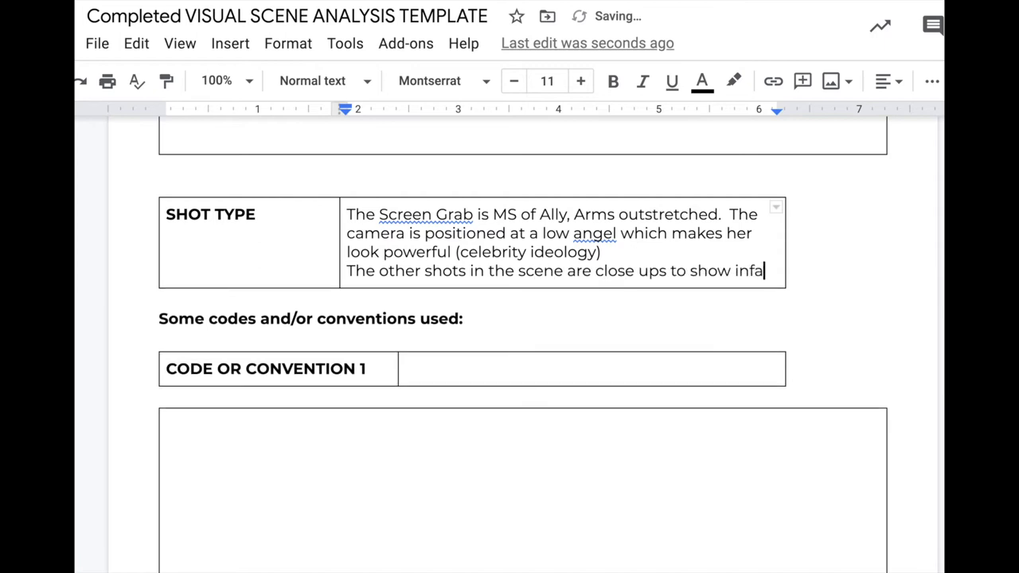
text(amacy developing a)
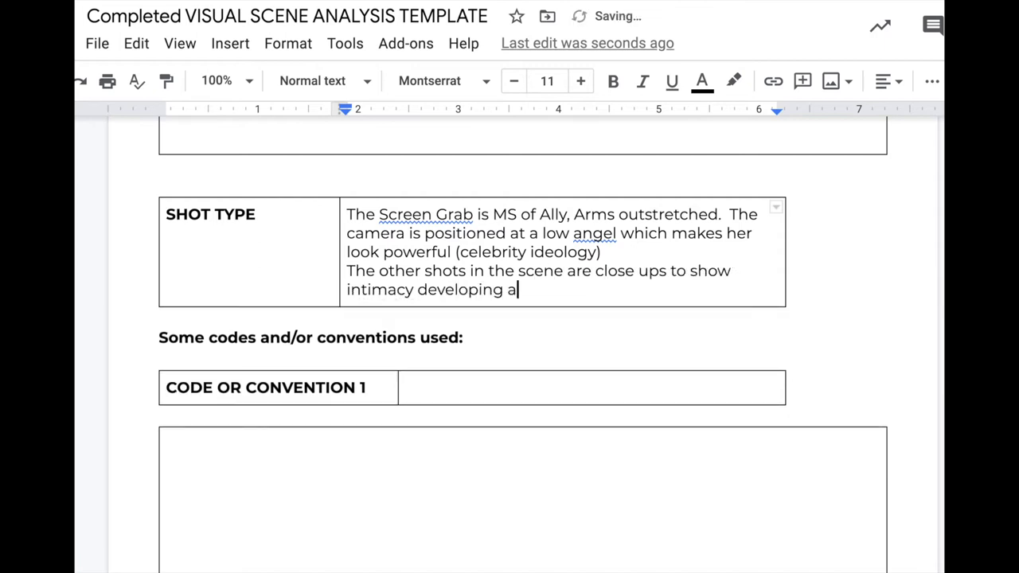
text(nd a high angle shot of Jackson to sh)
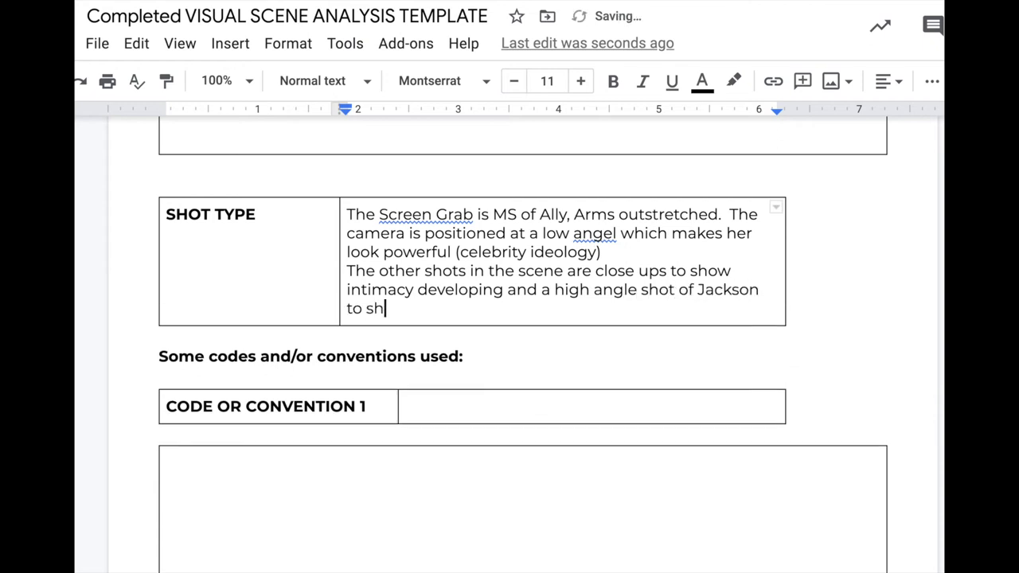
key(BackSpace)
key(BackSpace)
text(represent him as he)
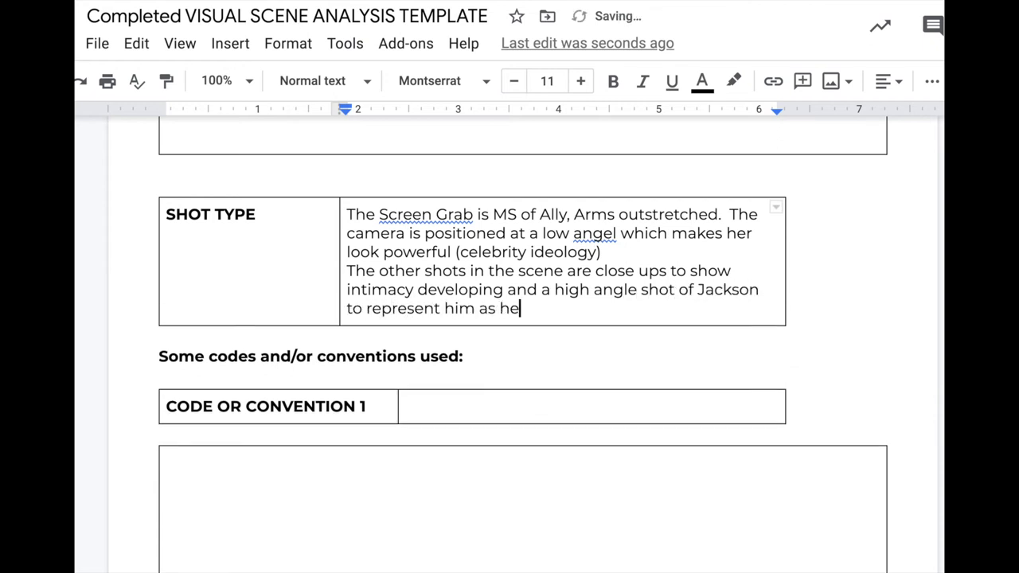
key(BackSpace)
key(BackSpace)
text(Ally’s new adoring)
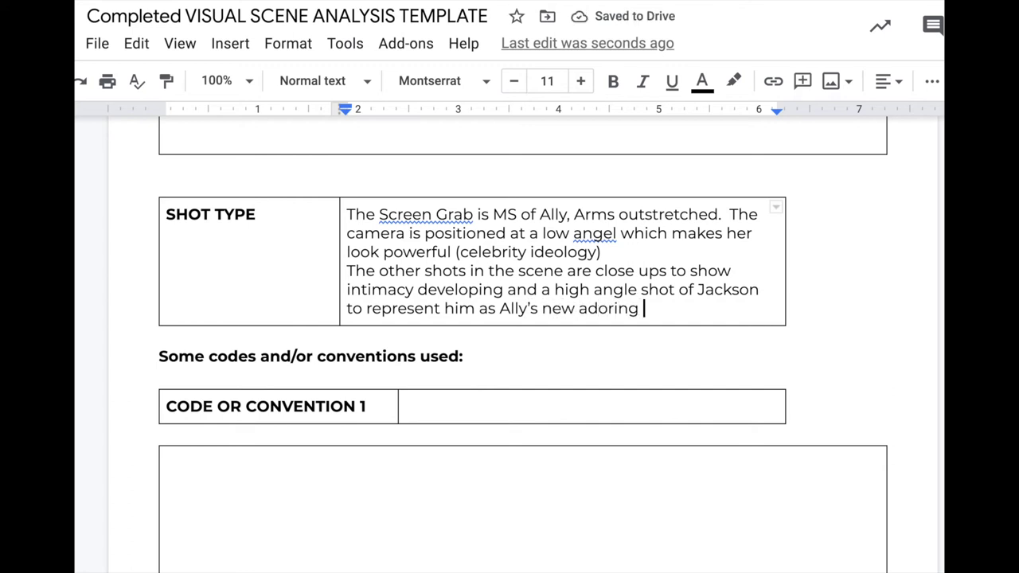
text(fab)
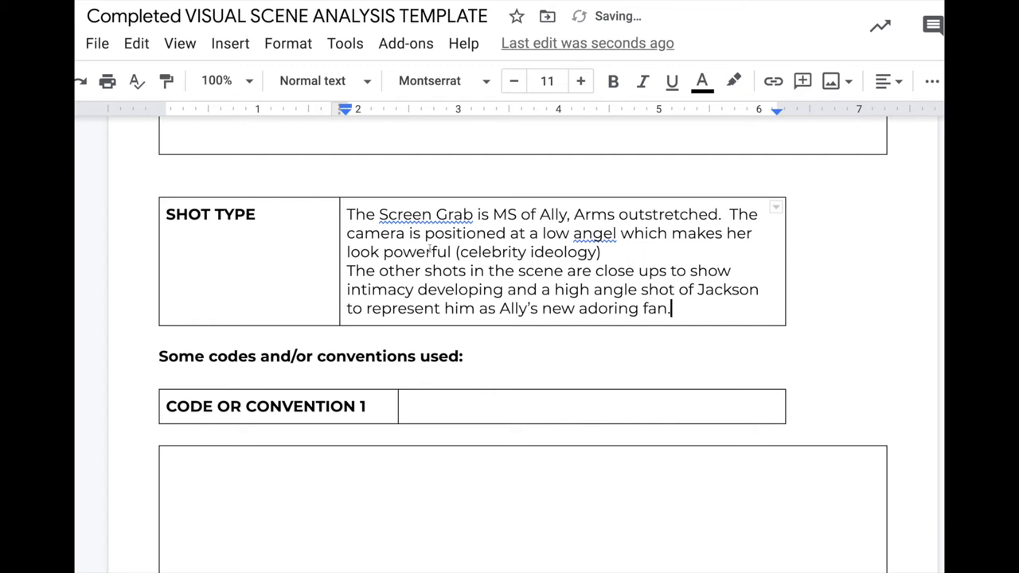
- Label Code or Convention 1 as 'Mise en scene (Setting)'
scroll(430, 250, down, 5)
drag(437, 196, 531, 187)
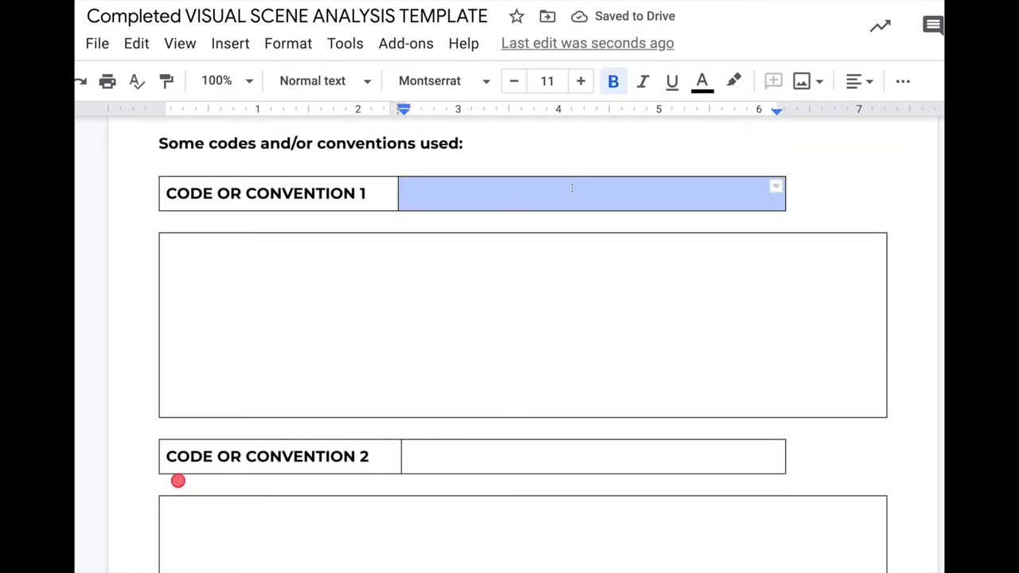
click(532, 187)
text(Mise)
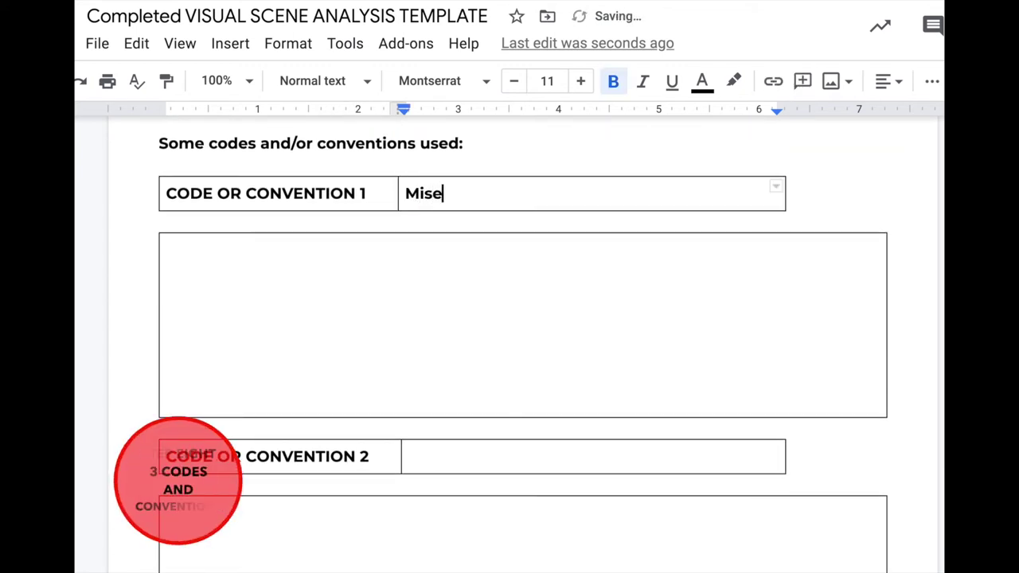
text( en scene Setting))
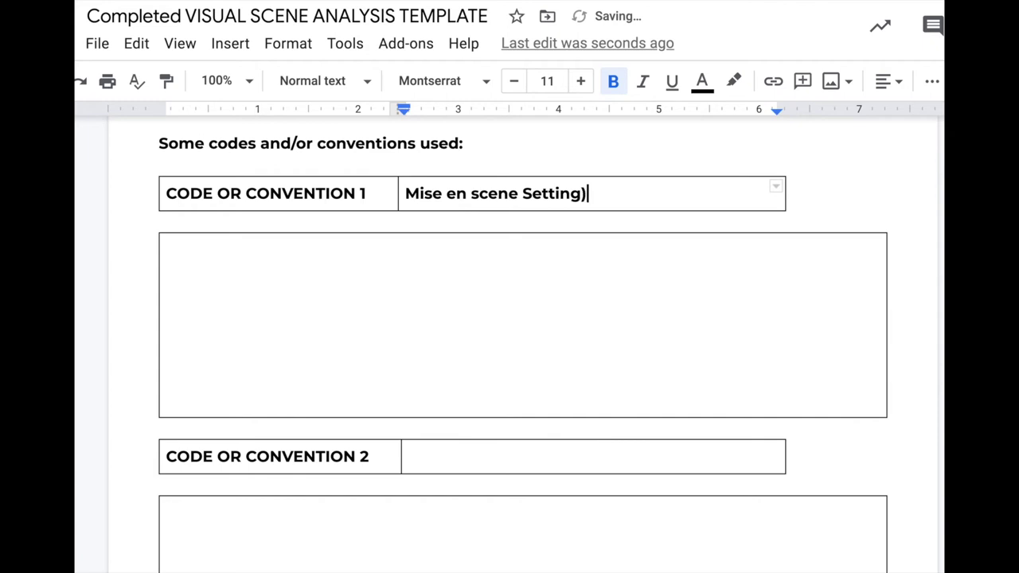
drag(597, 191, 523, 193)
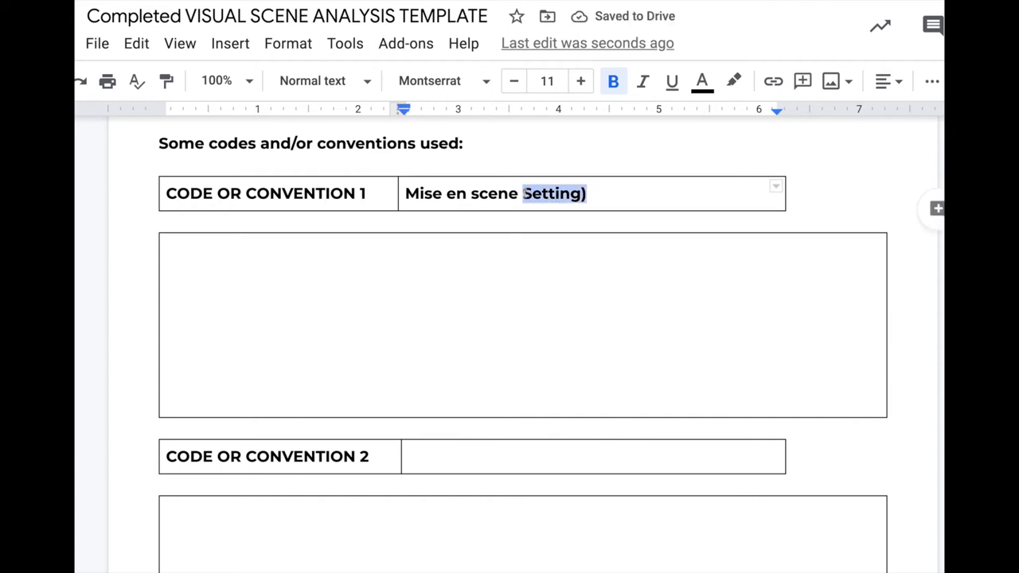
click(525, 193)
text(()
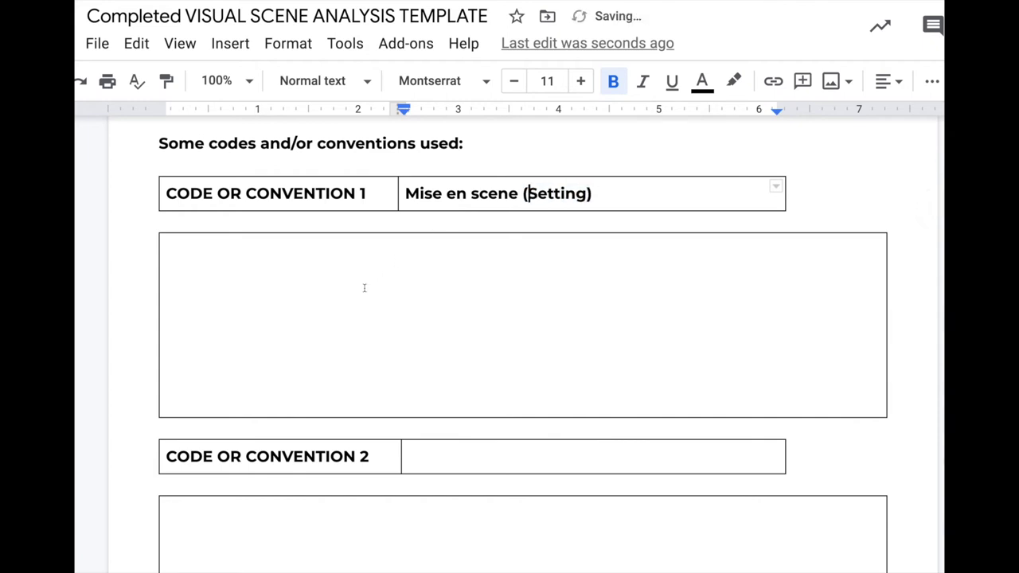
- Describe the convenience-store parking lot as an open stage, in unbolded text
click(364, 288)
text(This scene is)
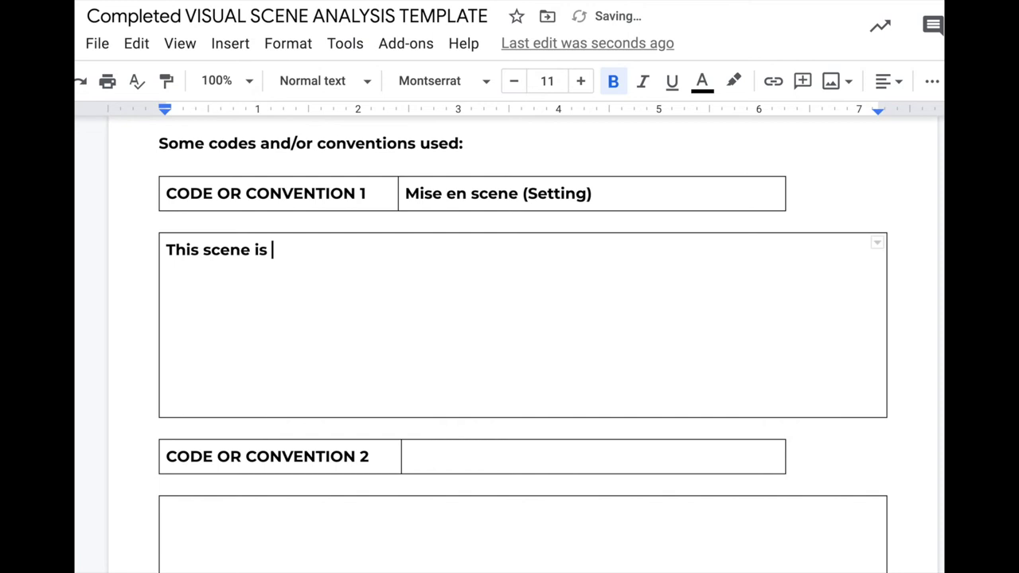
text( parking lot of)
key(shift+Home)
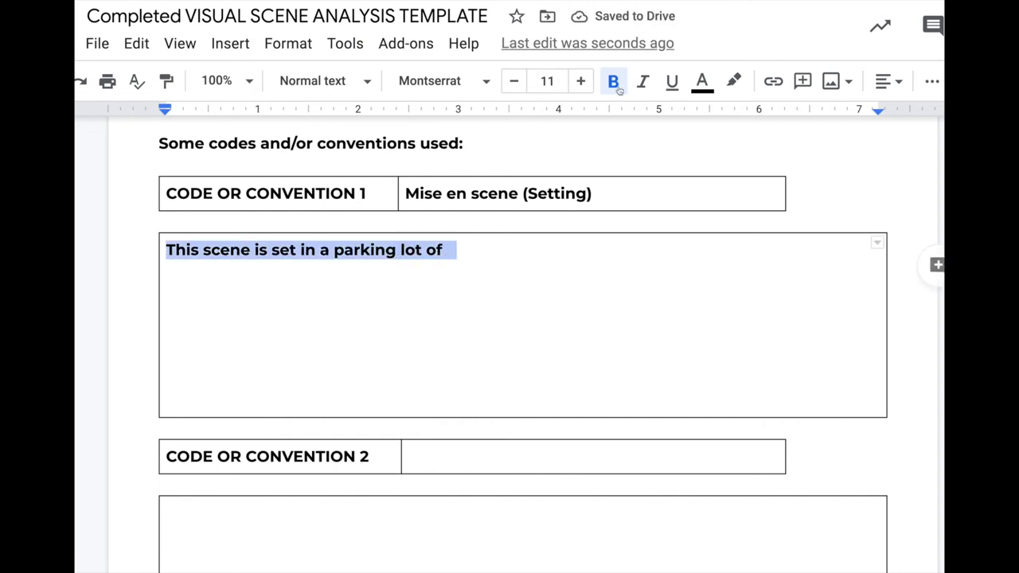
click(612, 80)
click(604, 222)
text(nience store.  The)
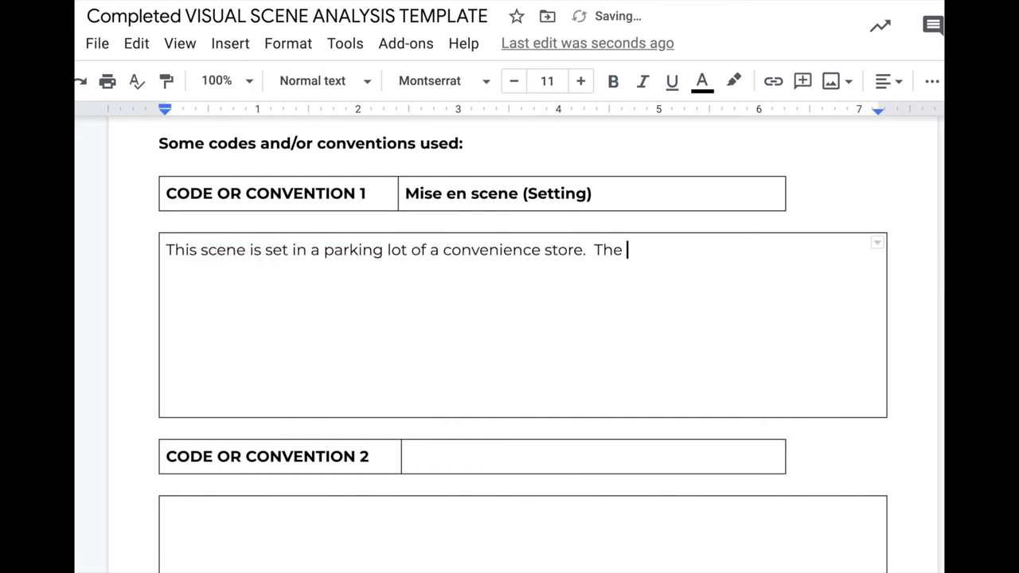
text(open stage and the lights behind ALly cause a hallow almost, and give the illusion of gran)
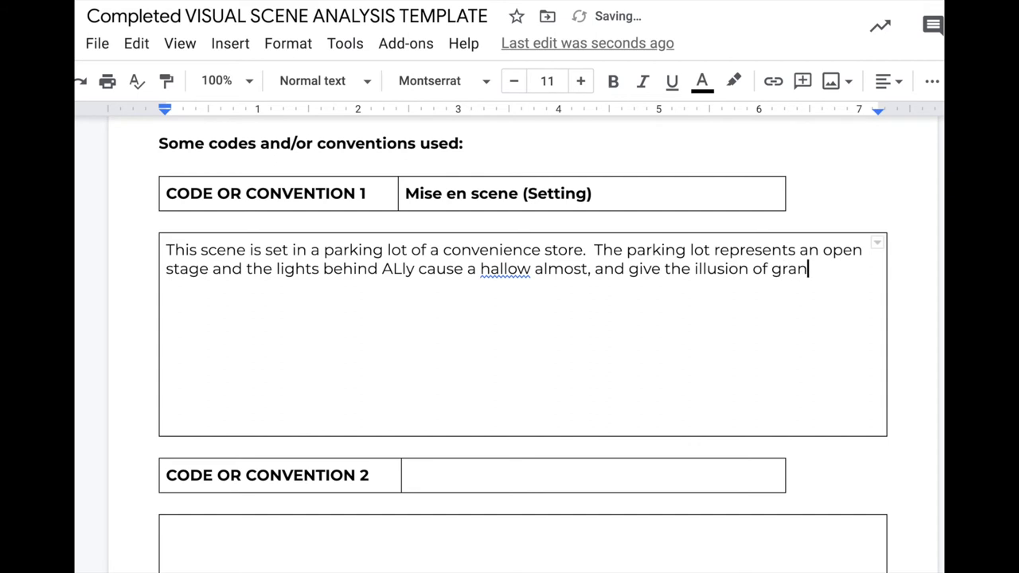
text(.)
- Correct the misspelled 'hallow' to 'halo'
right_click(505, 268)
click(530, 268)
key(BackSpace)
key(Left)
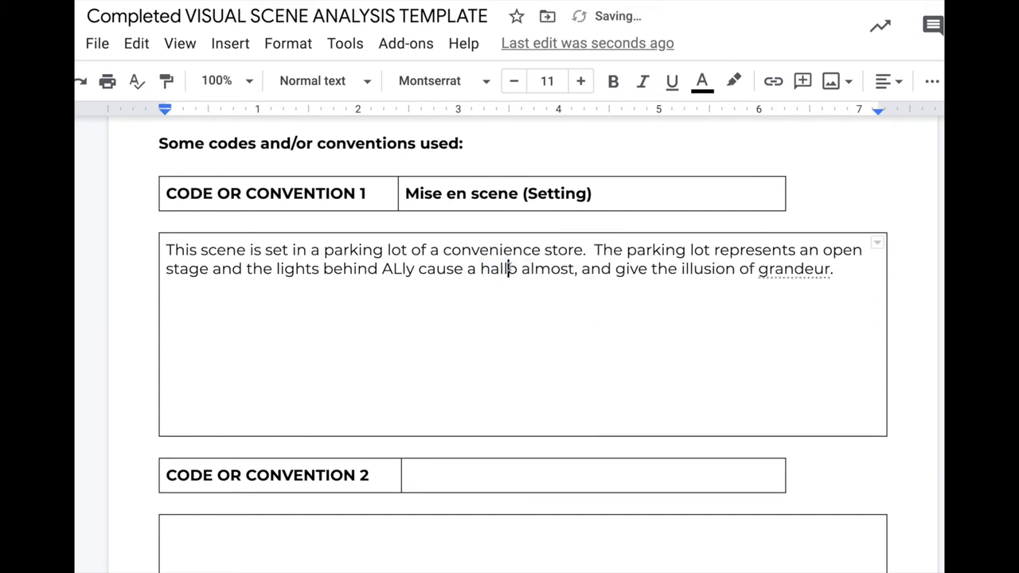
key(BackSpace)
- Scroll past Code or Convention 2 and place the cursor in the empty Summary answer
scroll(509, 319, down, 4)
drag(478, 203, 495, 208)
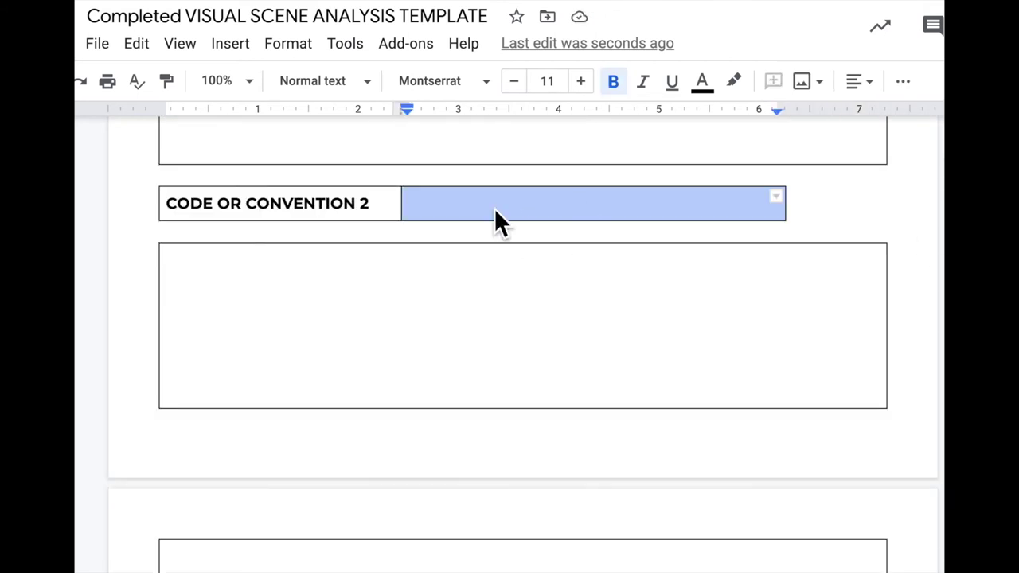
click(443, 263)
scroll(443, 266, down, 5)
scroll(443, 269, down, 3)
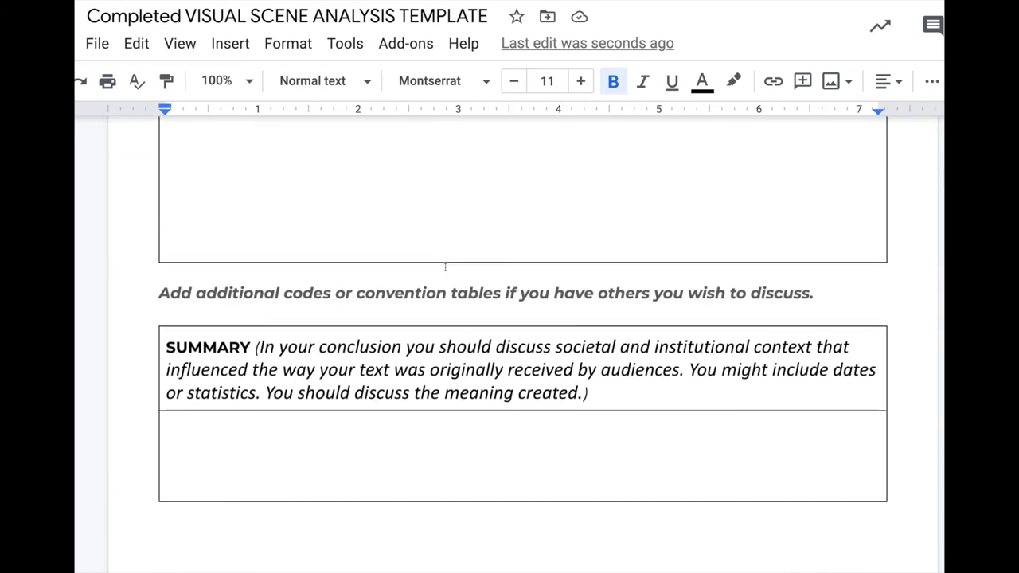
scroll(358, 318, down, 1)
double_click(241, 378)
double_click(266, 368)
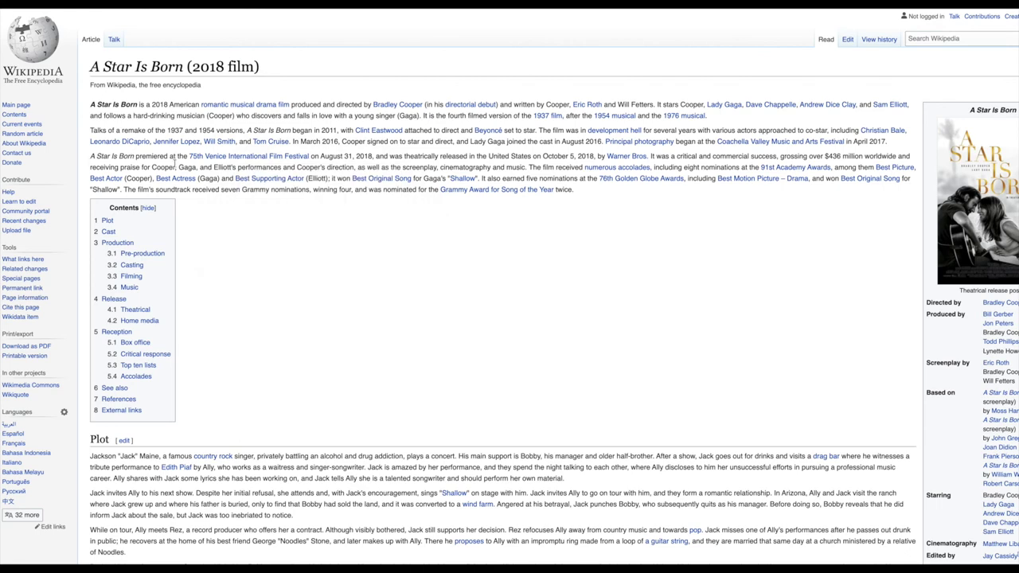
- Skim the Wikipedia article, highlighting the lead, Pre-production paragraphs and Reception text
drag(90, 156, 595, 195)
click(841, 364)
scroll(993, 283, down, 1)
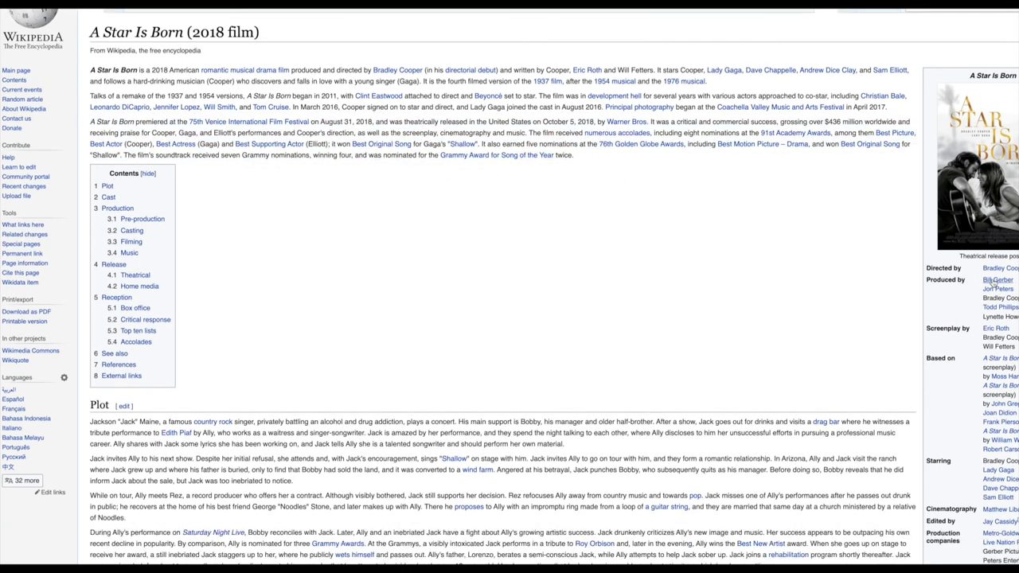
scroll(133, 260, down, 15)
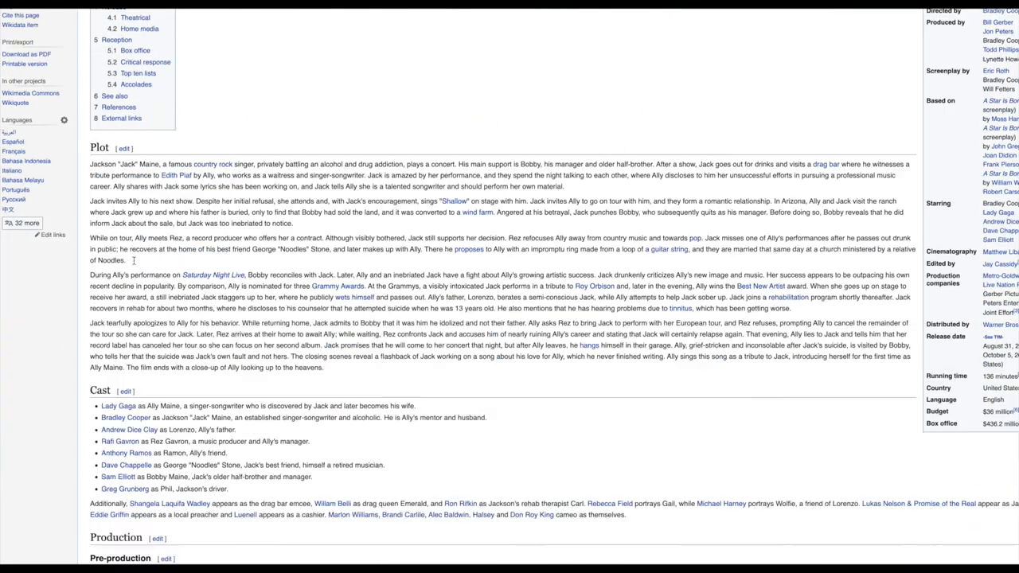
drag(90, 68, 295, 117)
mouse_move(174, 127)
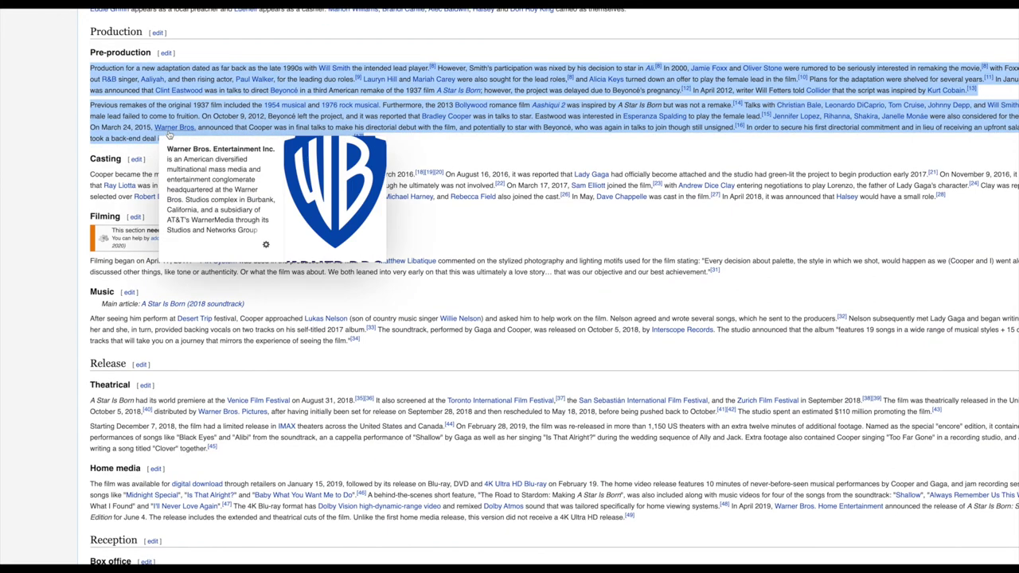
scroll(168, 135, down, 10)
drag(90, 205, 130, 205)
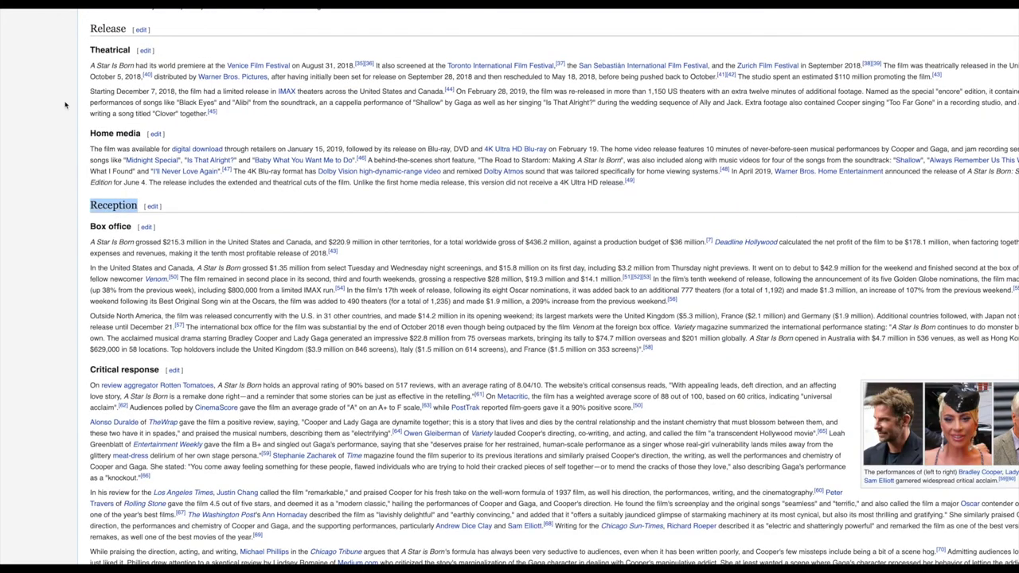
scroll(205, 451, down, 4)
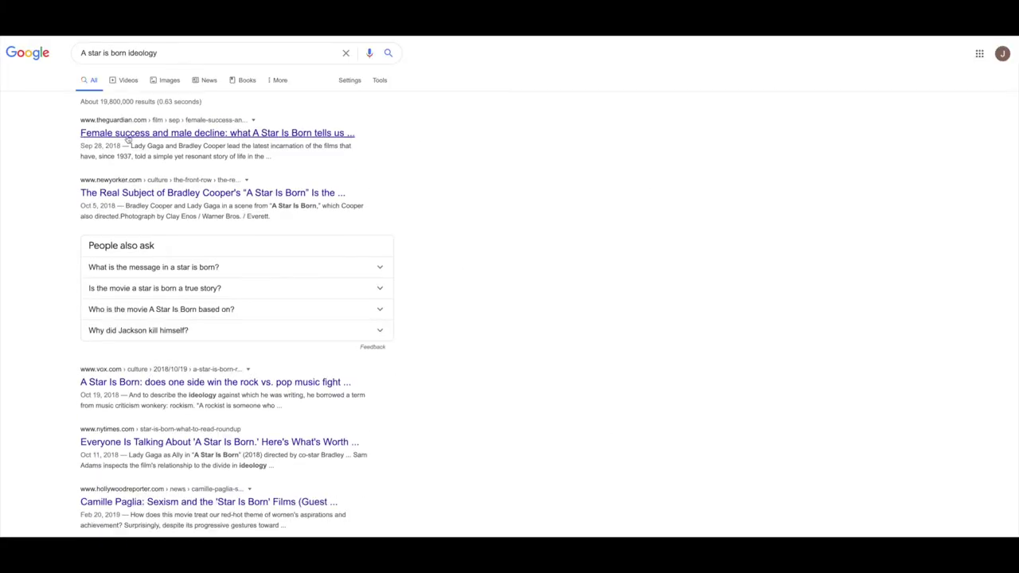
- Read the Guardian article on female success and male decline, then return to the results
click(227, 137)
scroll(504, 235, down, 4)
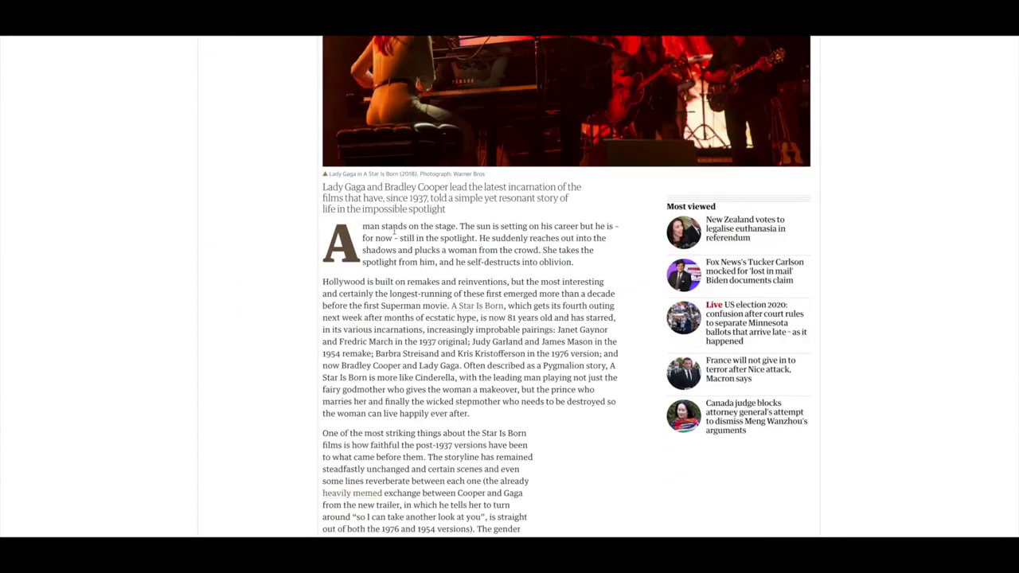
triple_click(504, 235)
scroll(505, 234, down, 10)
scroll(504, 235, down, 5)
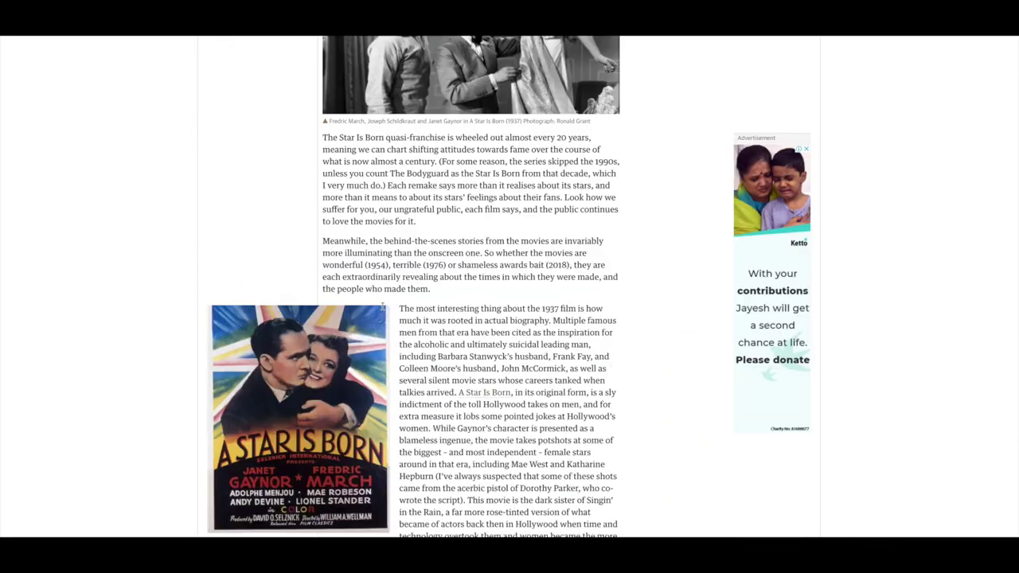
scroll(504, 235, down, 5)
key(alt+Left)
- Inspect the New Yorker result's link options and select 'ideology' in the search query
drag(81, 192, 346, 192)
right_click(241, 192)
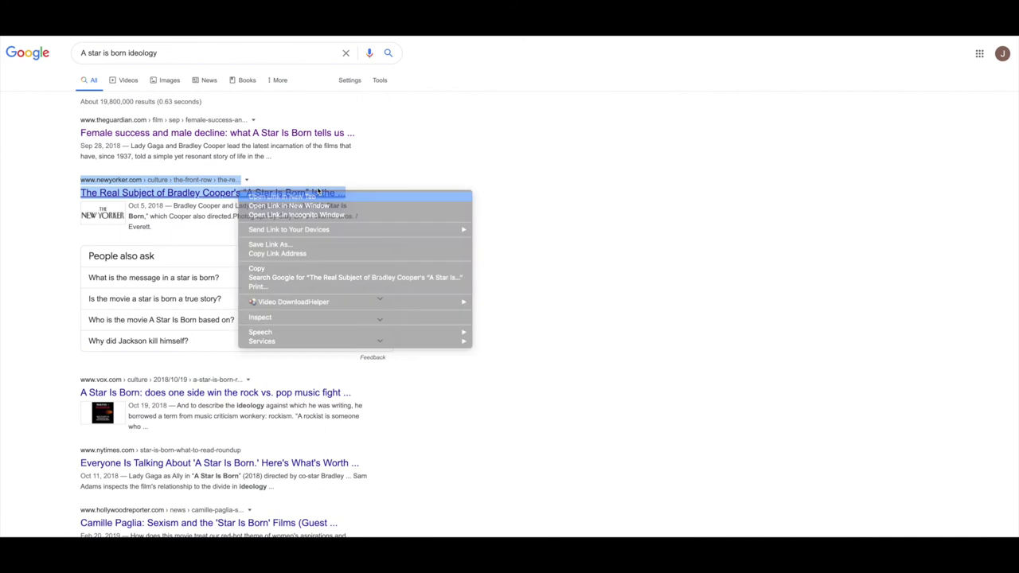
scroll(305, 341, down, 2)
scroll(304, 340, up, 2)
double_click(210, 53)
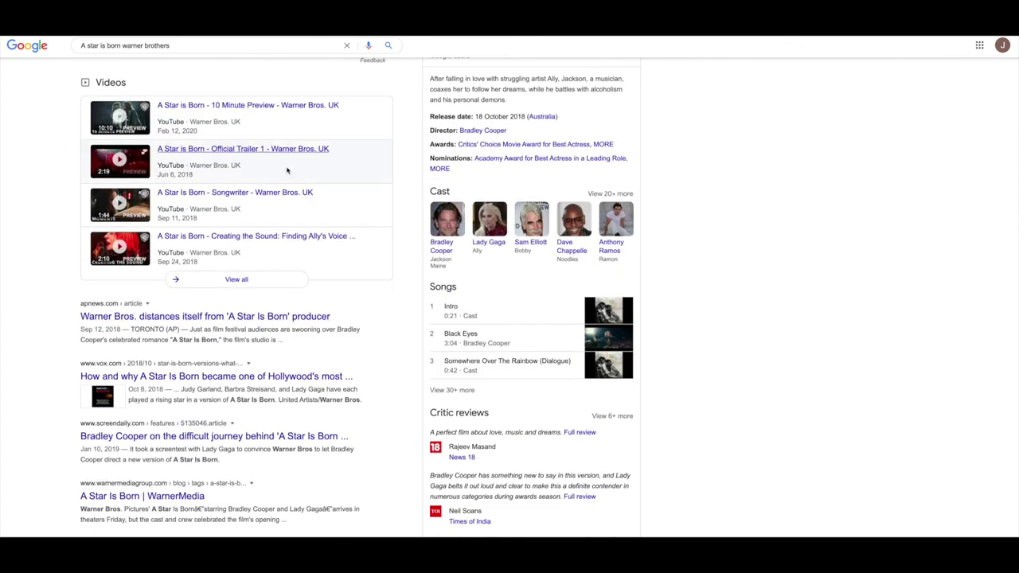
scroll(260, 220, down, 3)
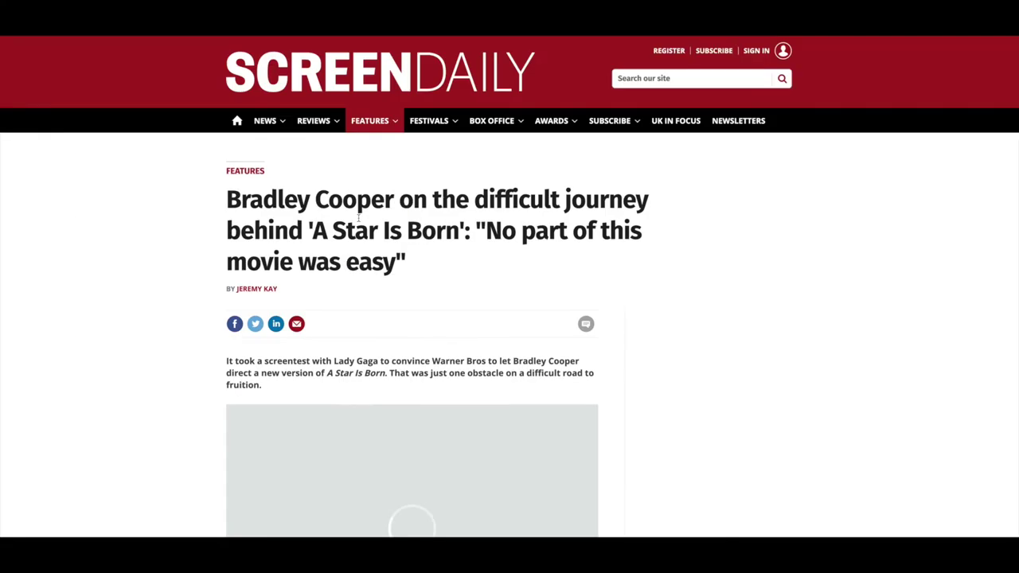
scroll(419, 245, down, 3)
- Search for A Star Is Born scene articles and open the Film School Rejects cinematography piece
scroll(420, 246, down, 5)
scroll(419, 245, down, 5)
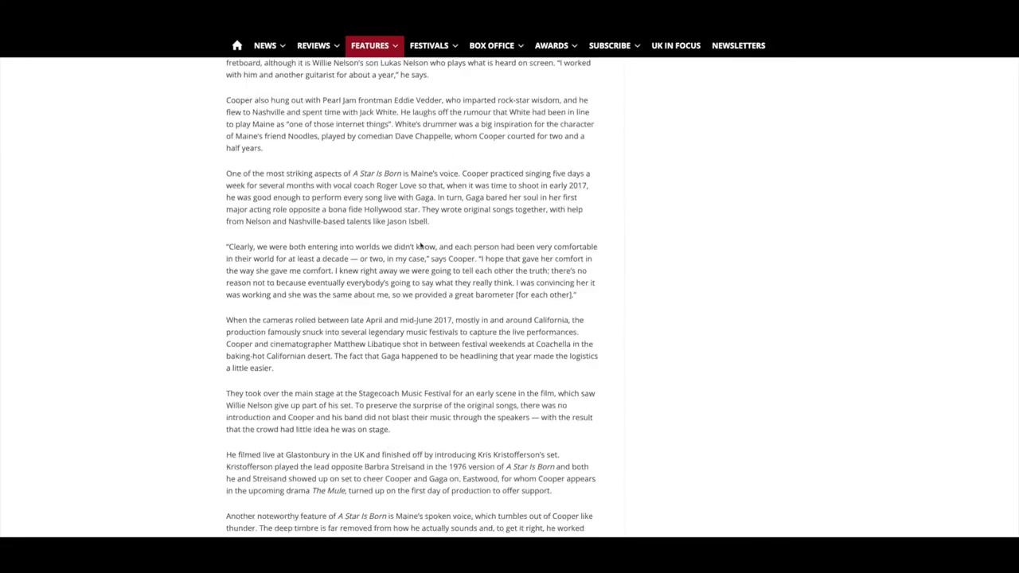
text(a star is )
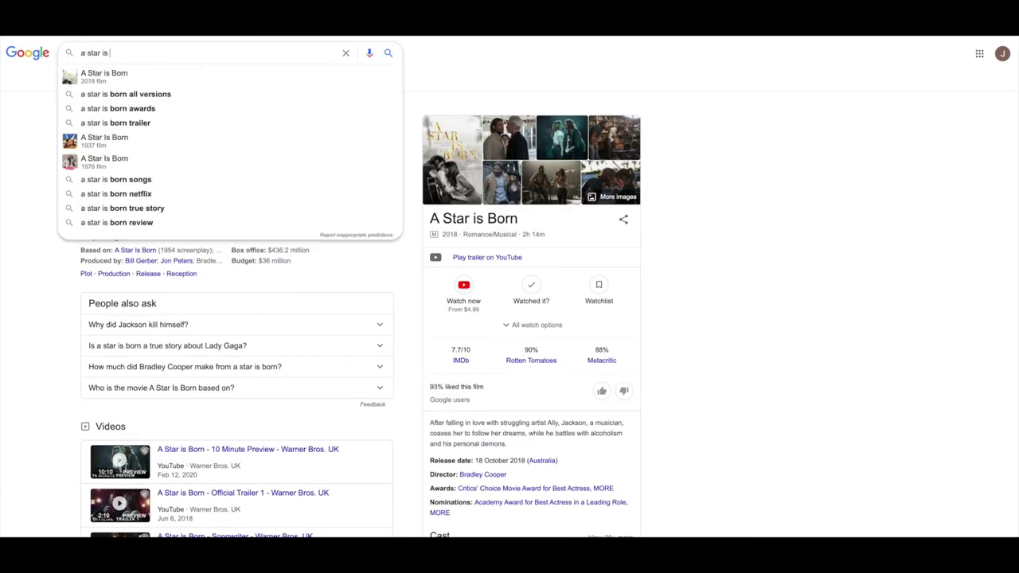
text(born scene a)
key(Return)
scroll(245, 191, down, 2)
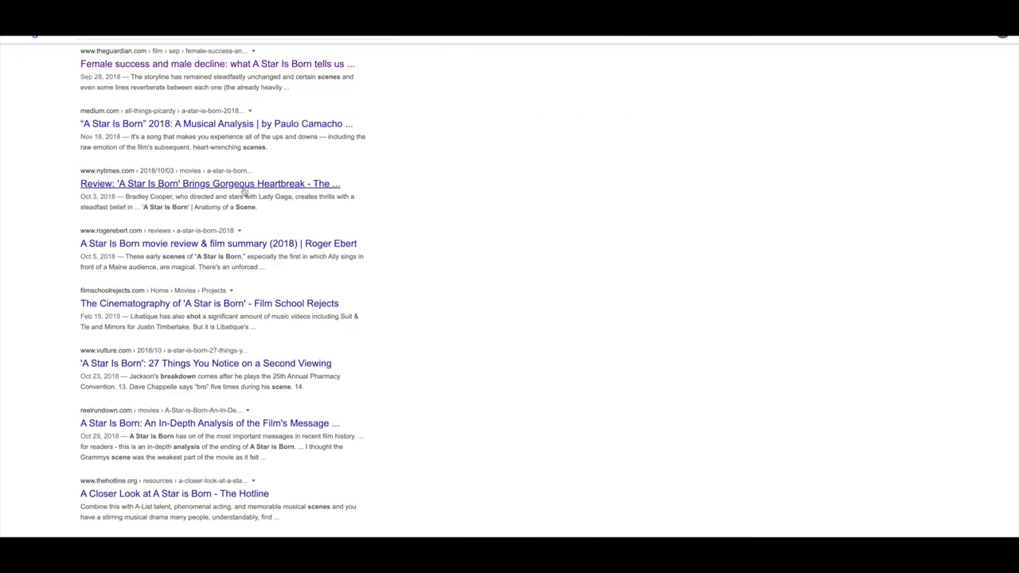
scroll(244, 191, down, 1)
click(206, 246)
scroll(467, 149, down, 5)
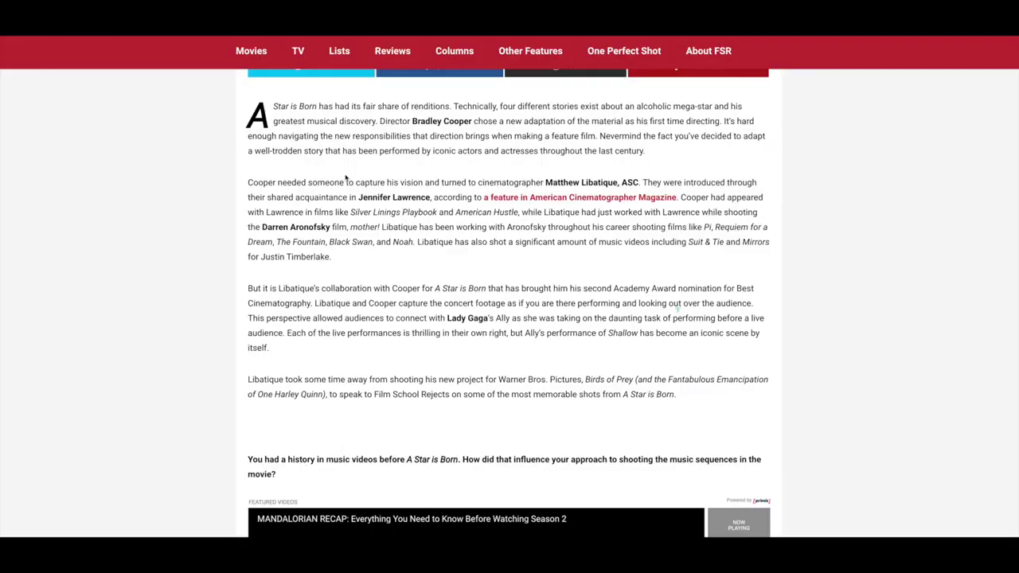
scroll(346, 178, down, 5)
- Select a paragraph and the bold interview question in the Film School Rejects article
scroll(337, 295, down, 2)
drag(248, 151, 493, 227)
scroll(493, 228, down, 3)
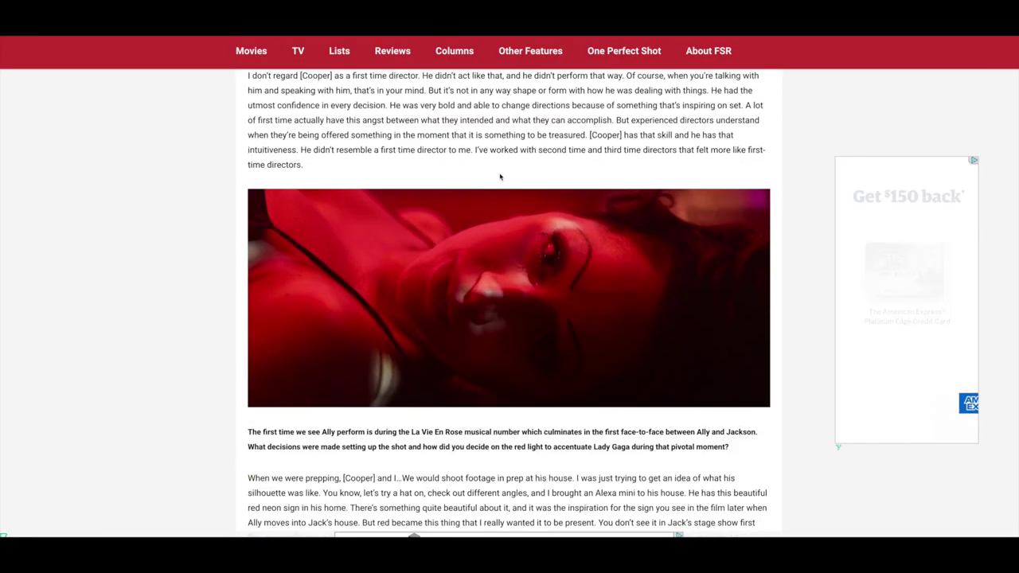
scroll(499, 177, down, 2)
triple_click(262, 334)
- Change the query to 'a star is born lighting' and open the IndieWire cinematographer article
drag(127, 53, 214, 53)
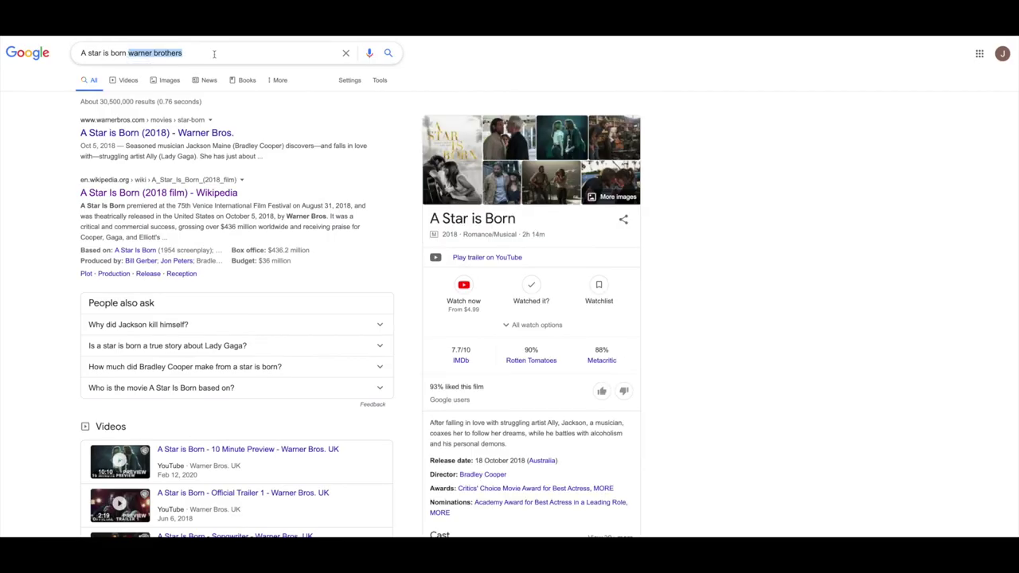
text(lighting)
key(Return)
click(300, 134)
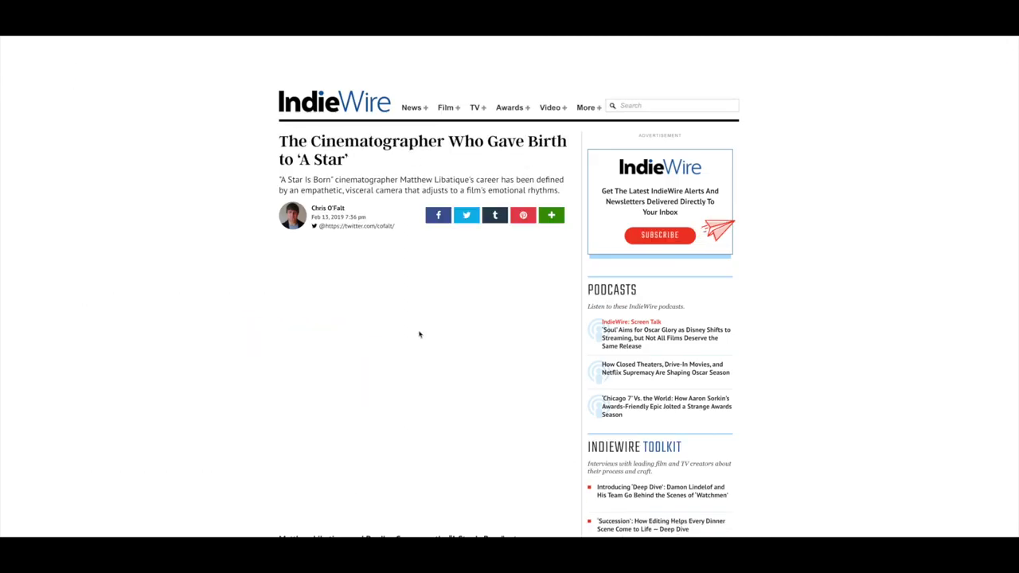